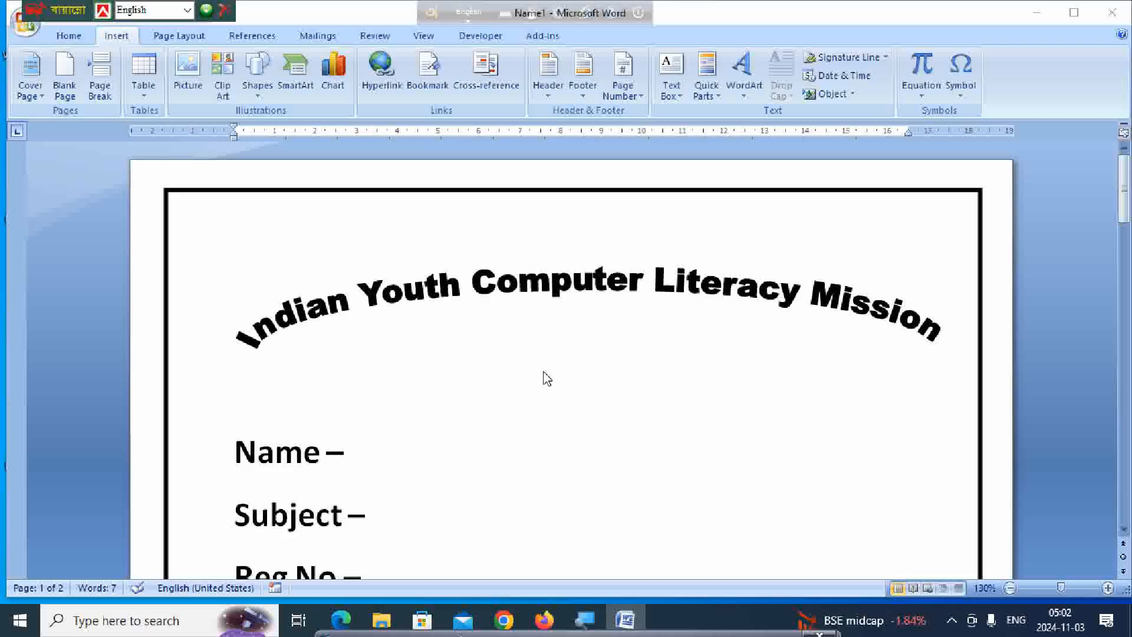
# Examine the sample cover page with its arched title, student detail lines and border, down to the blank second page
pyautogui.scroll(-5, 531, 377)
pyautogui.scroll(3, 530, 377)
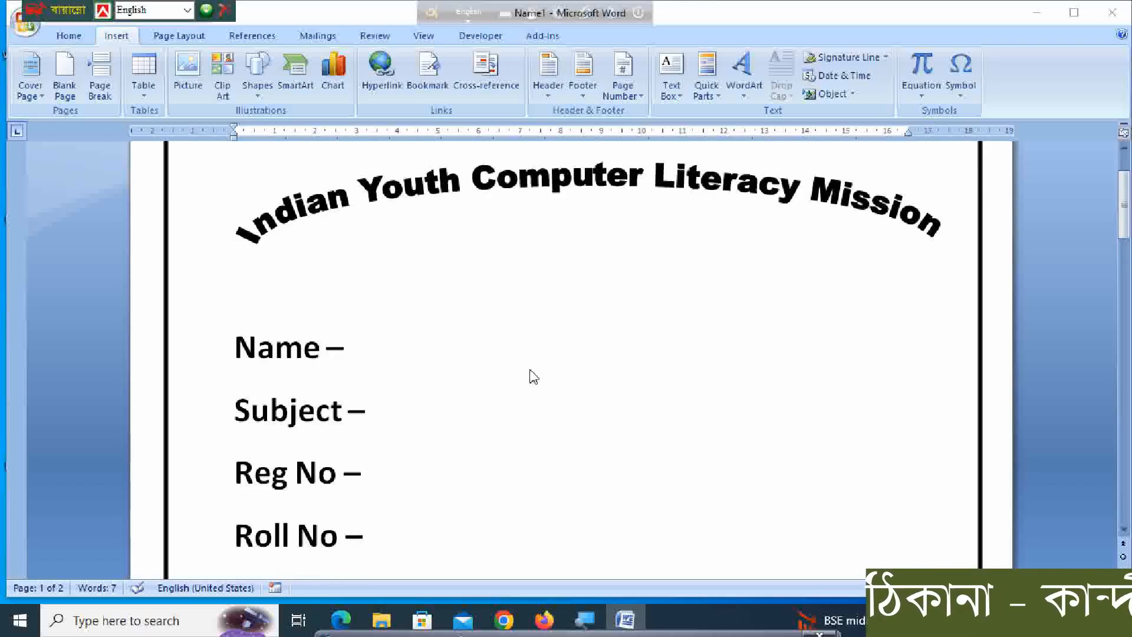
pyautogui.scroll(1, 534, 377)
pyautogui.scroll(-2, 533, 377)
pyautogui.scroll(-2, 534, 377)
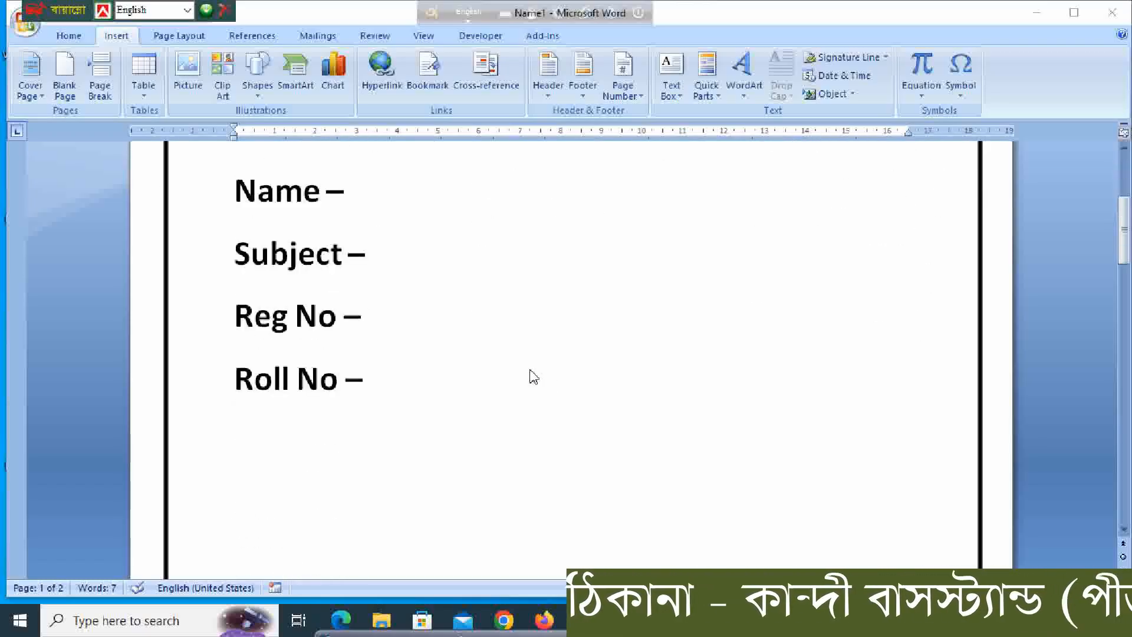
pyautogui.scroll(5, 534, 377)
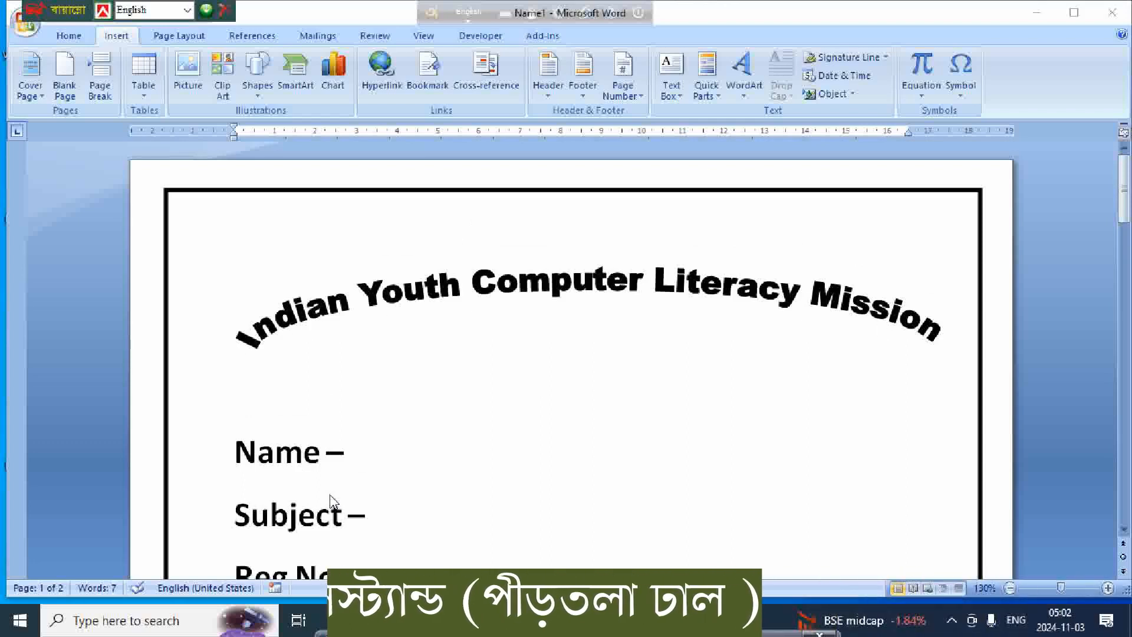
pyautogui.scroll(-10, 364, 475)
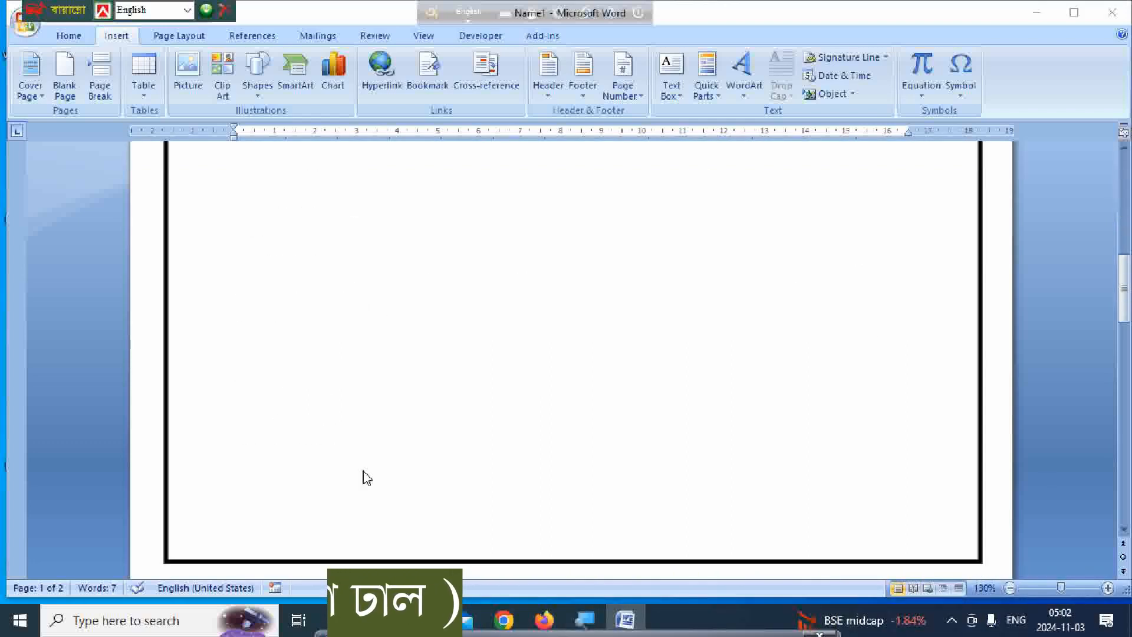
pyautogui.scroll(-8, 367, 477)
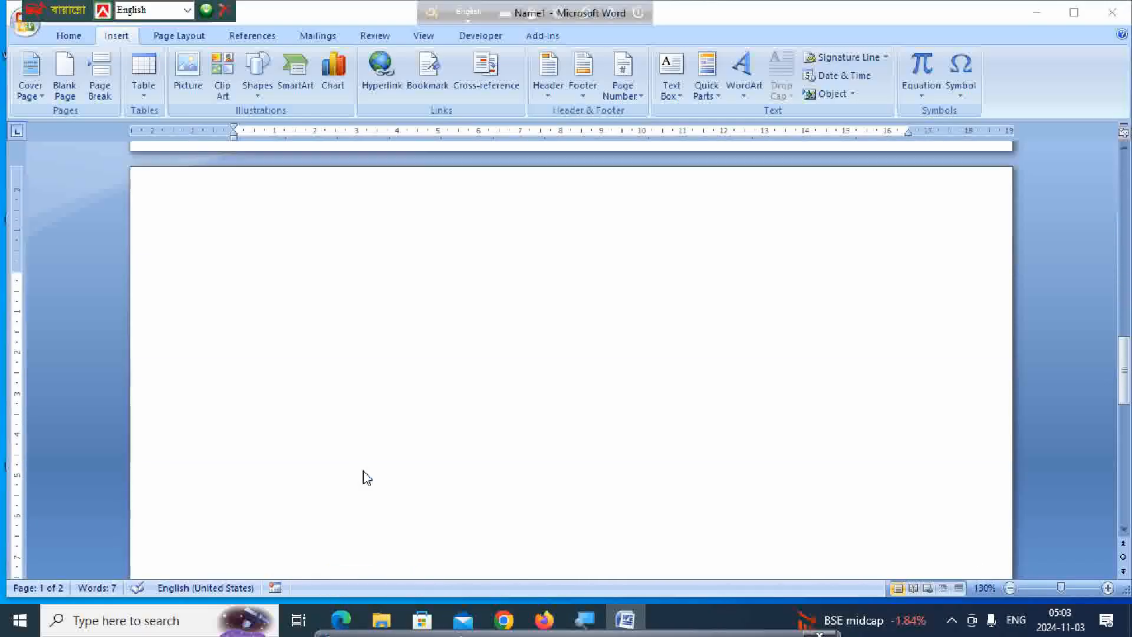
pyautogui.scroll(1, 366, 476)
pyautogui.scroll(-2, 367, 477)
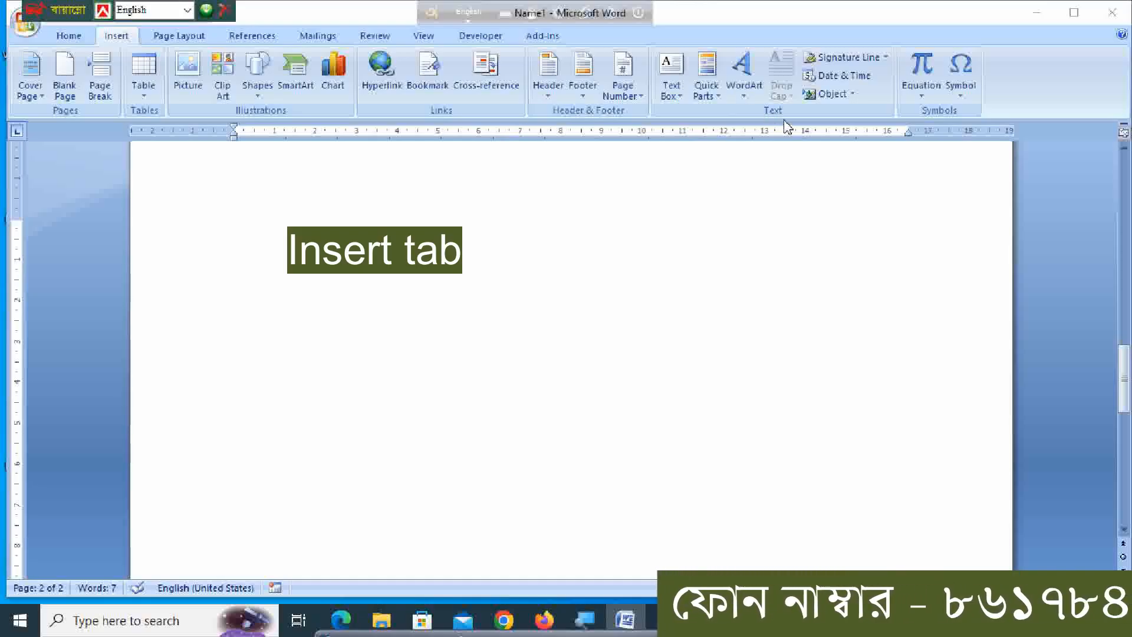
# Insert arched black WordArt reading "Indian Youth Computer Literacy Mission" on the blank second page
pyautogui.click(745, 91)
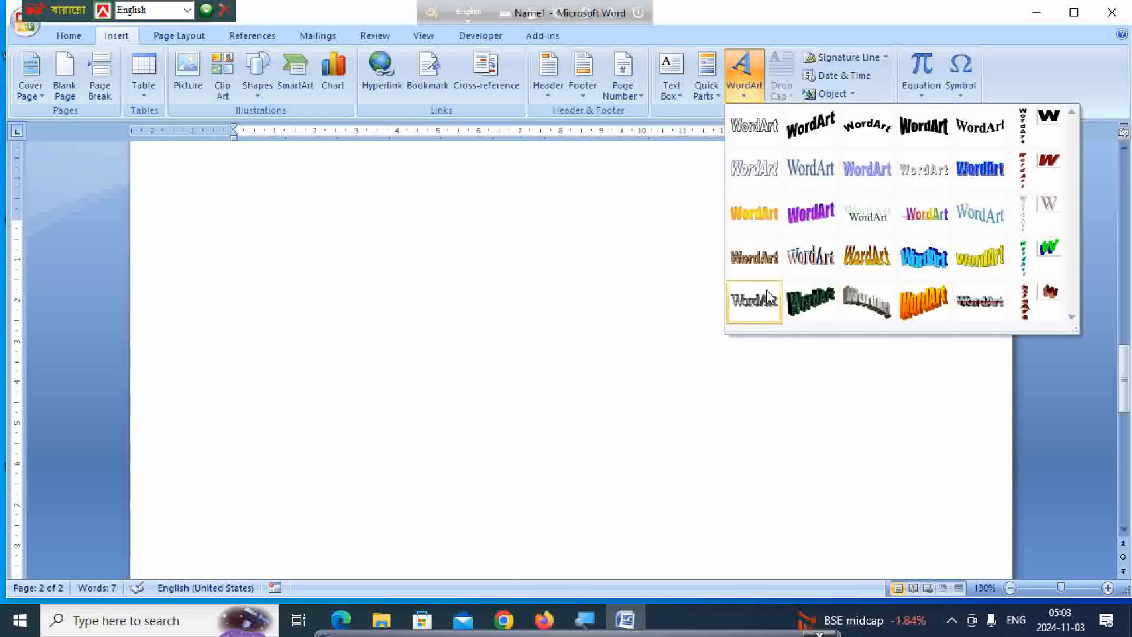
pyautogui.click(852, 148)
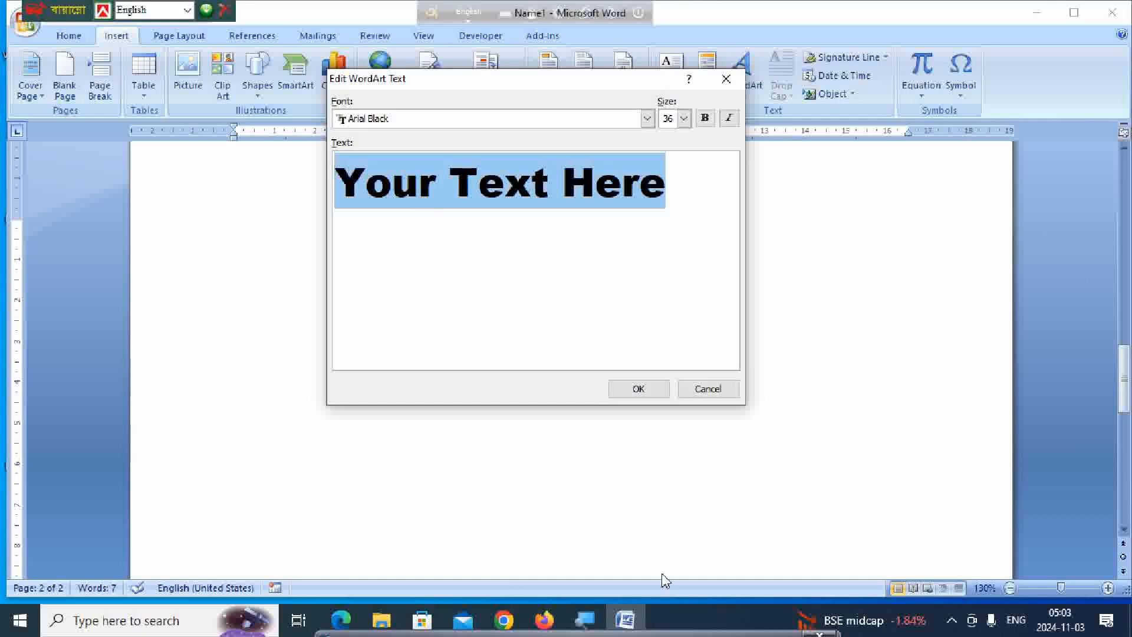
pyautogui.write('Ind')
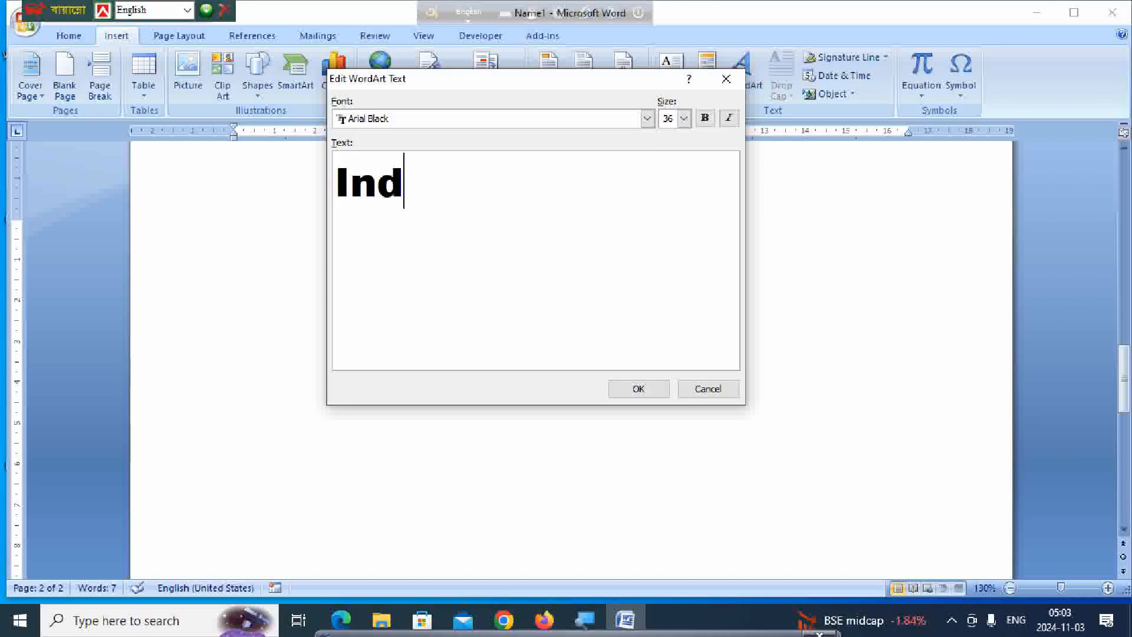
pyautogui.write('ian Youth ')
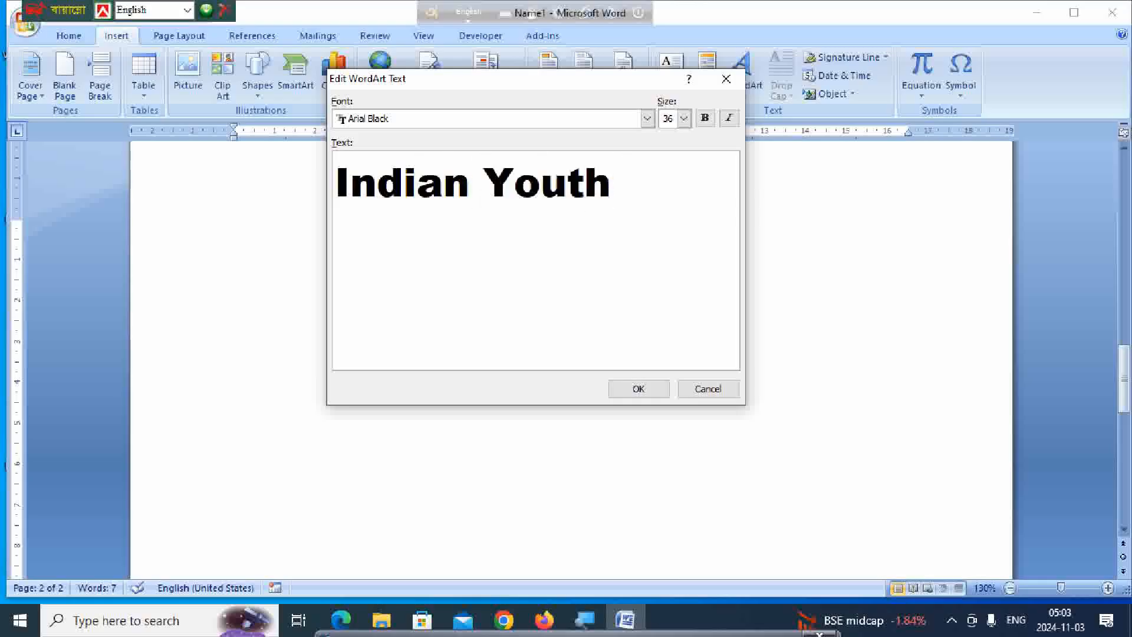
pyautogui.write('c')
pyautogui.press('BackSpace')
pyautogui.write('Com')
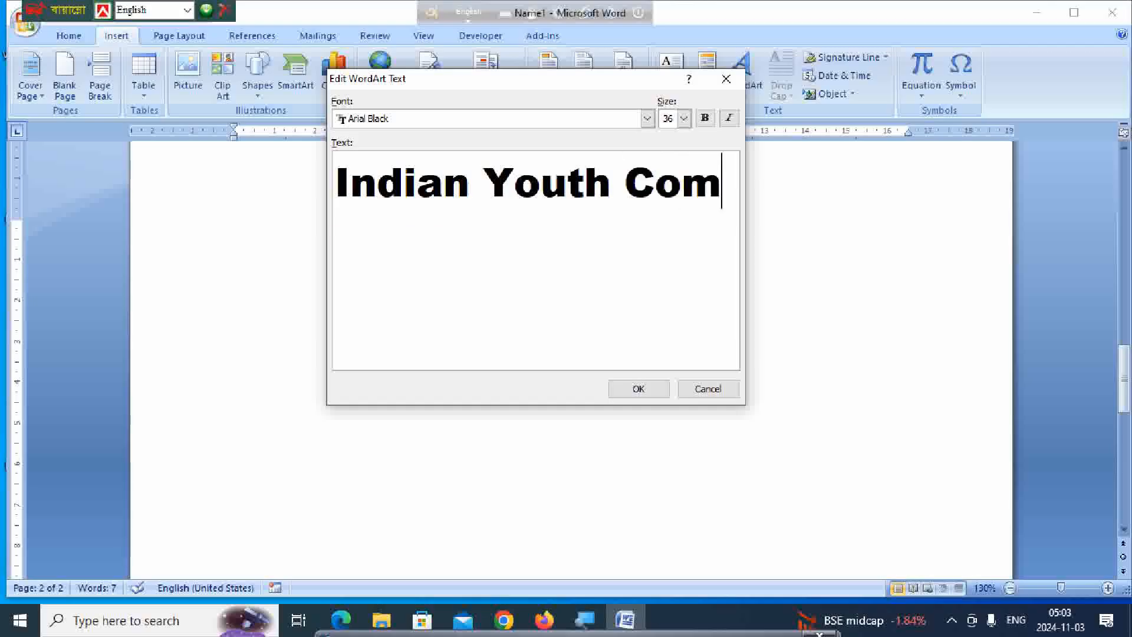
pyautogui.write('puter')
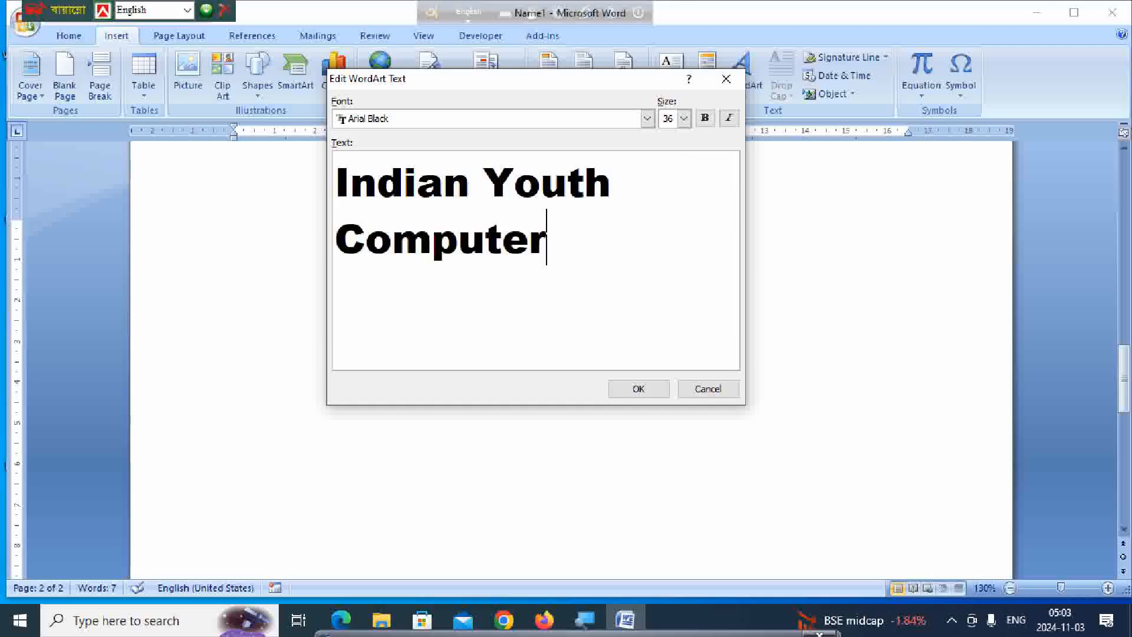
pyautogui.write(' L')
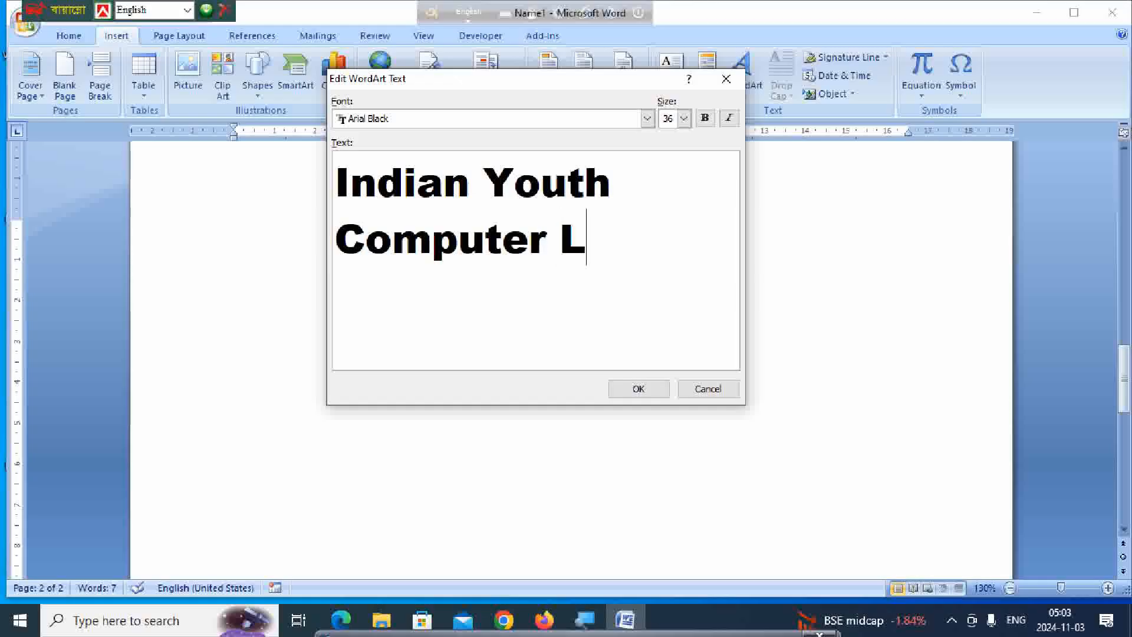
pyautogui.write('iteracy')
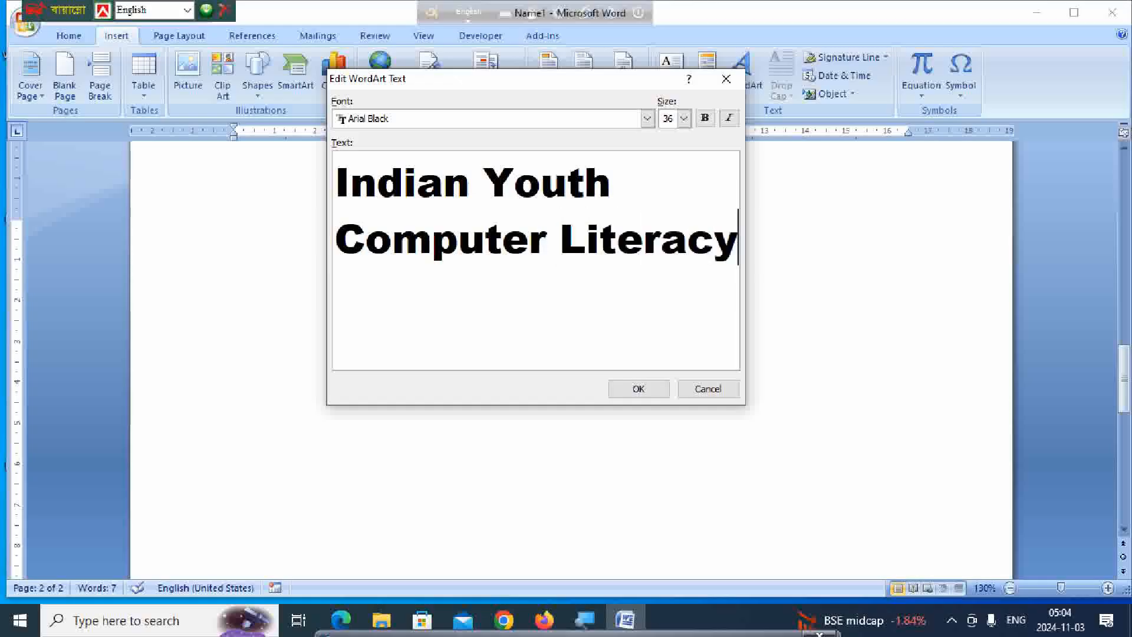
pyautogui.press('Return')
pyautogui.write('Mi')
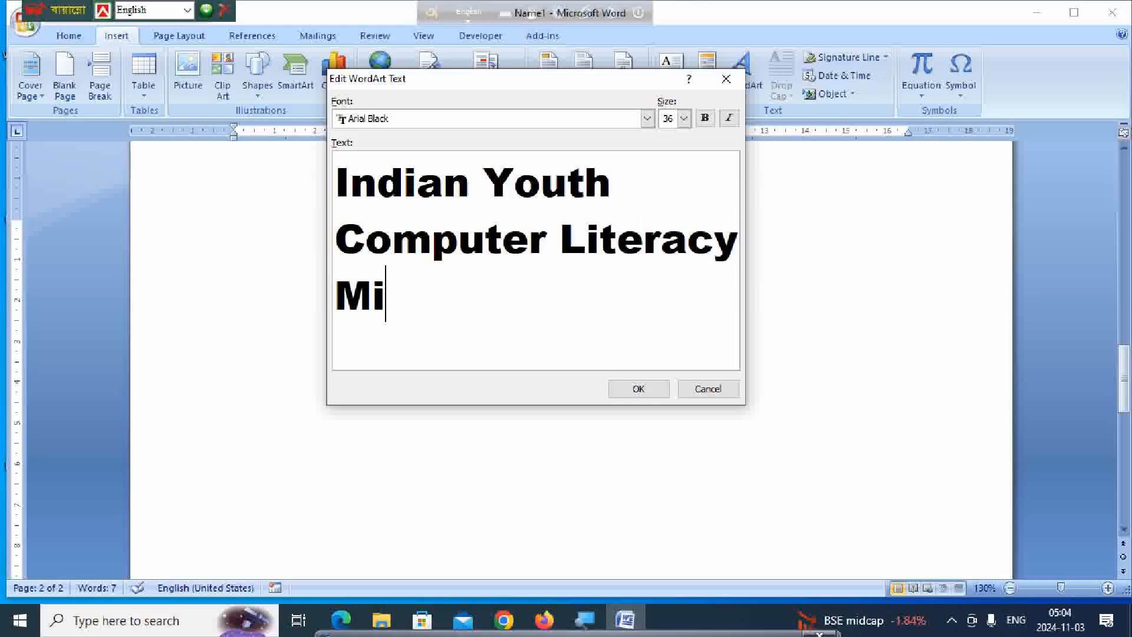
pyautogui.write('ssion')
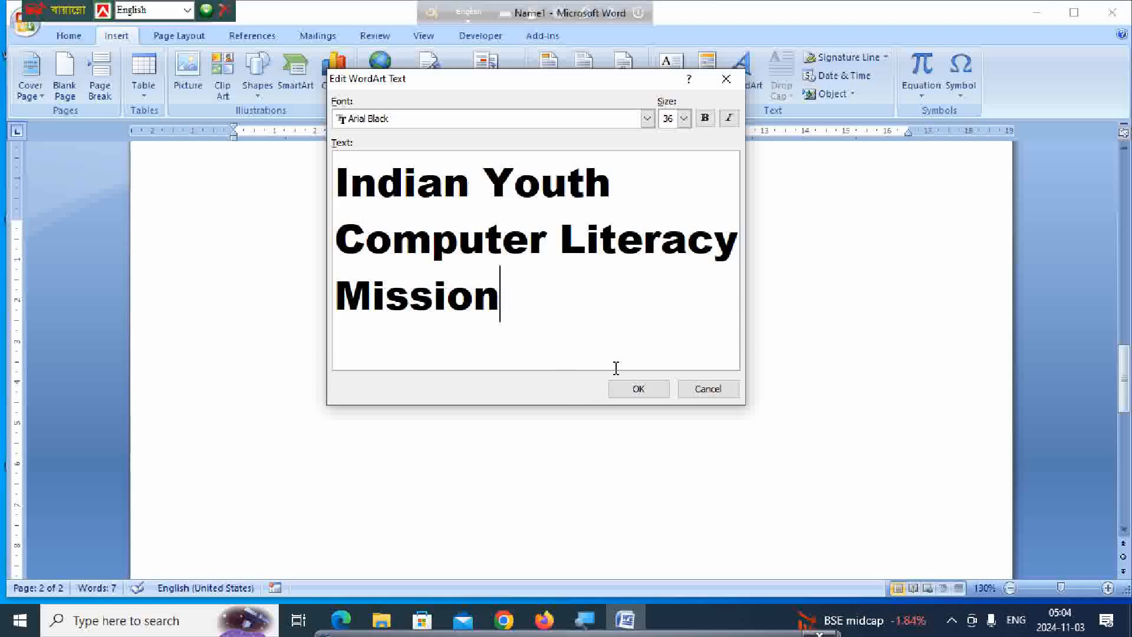
pyautogui.click(652, 393)
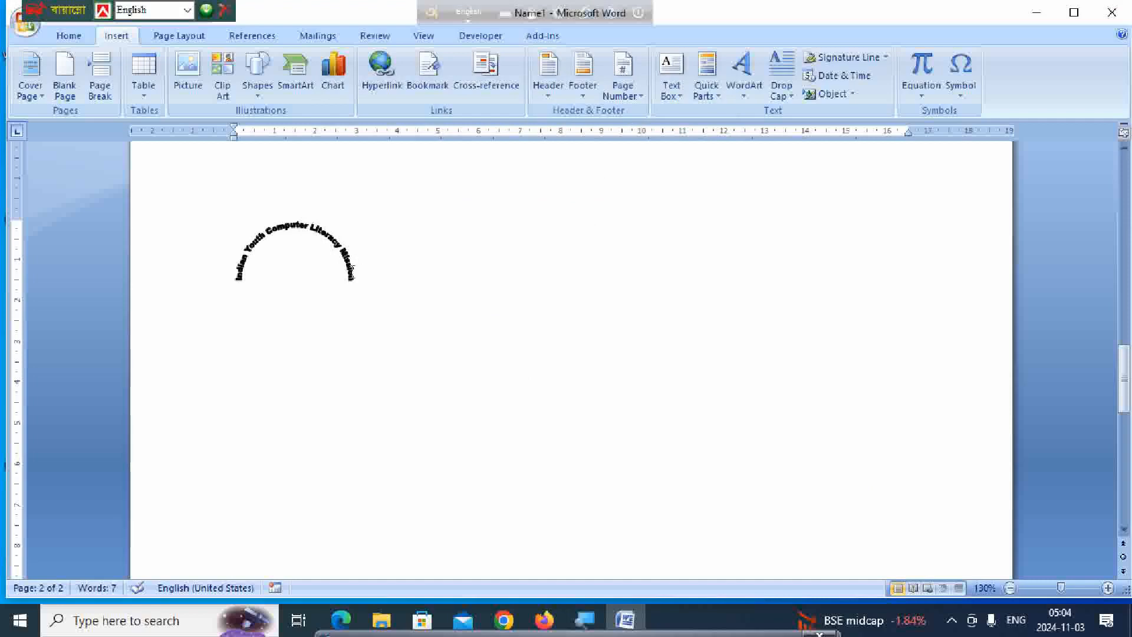
# Enlarge the arched WordArt title across the text width, to about 16.56 cm wide and 5.35 cm high
pyautogui.click(292, 231)
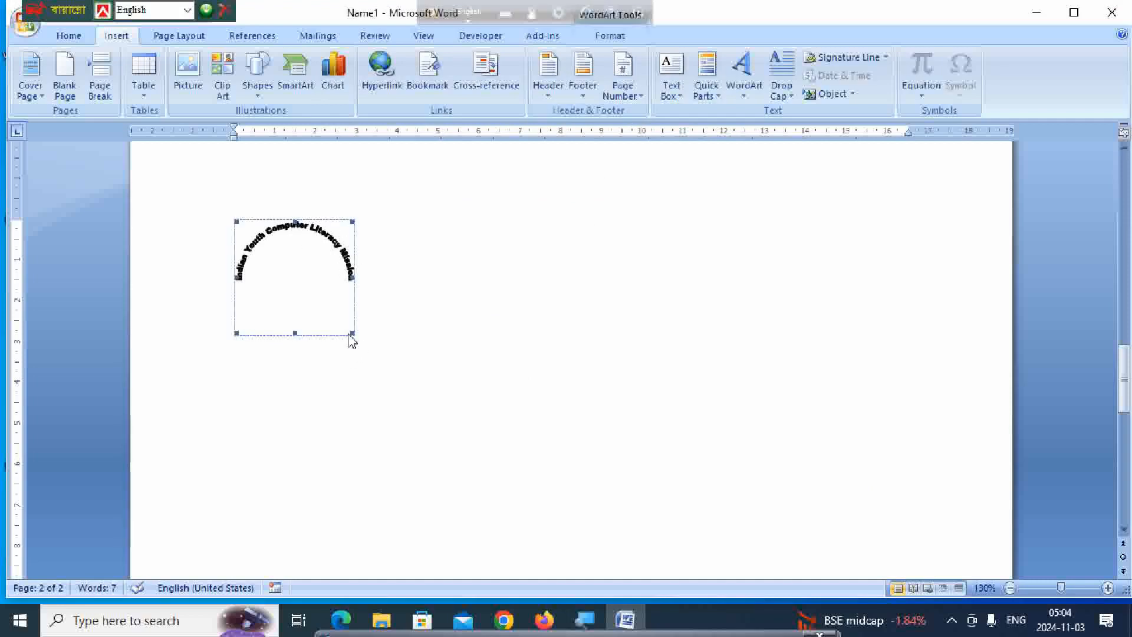
pyautogui.moveTo(351, 334); pyautogui.dragTo(437, 351)
pyautogui.moveTo(671, 363); pyautogui.dragTo(716, 482)
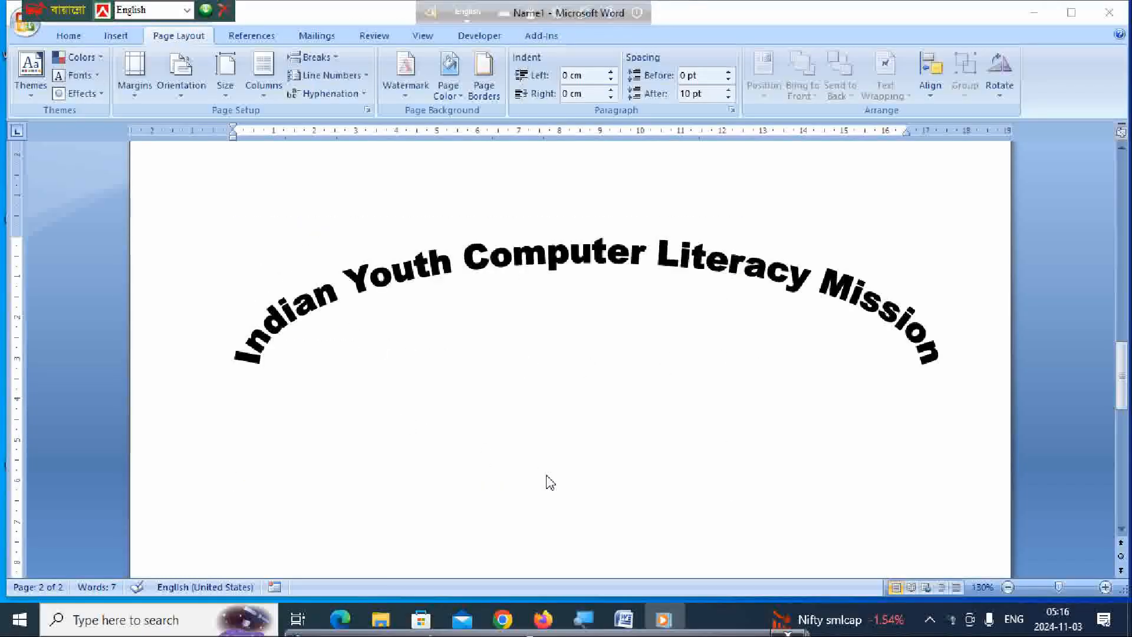
# Look through the available WordArt styles for the arched title, keeping its current style
pyautogui.click(575, 270)
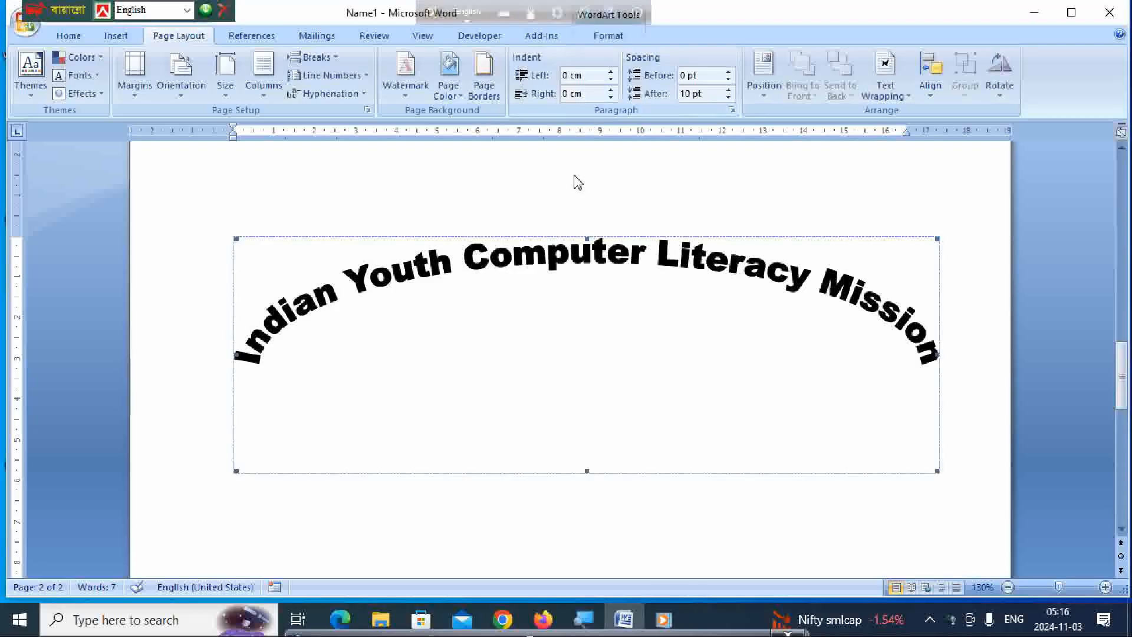
pyautogui.click(608, 35)
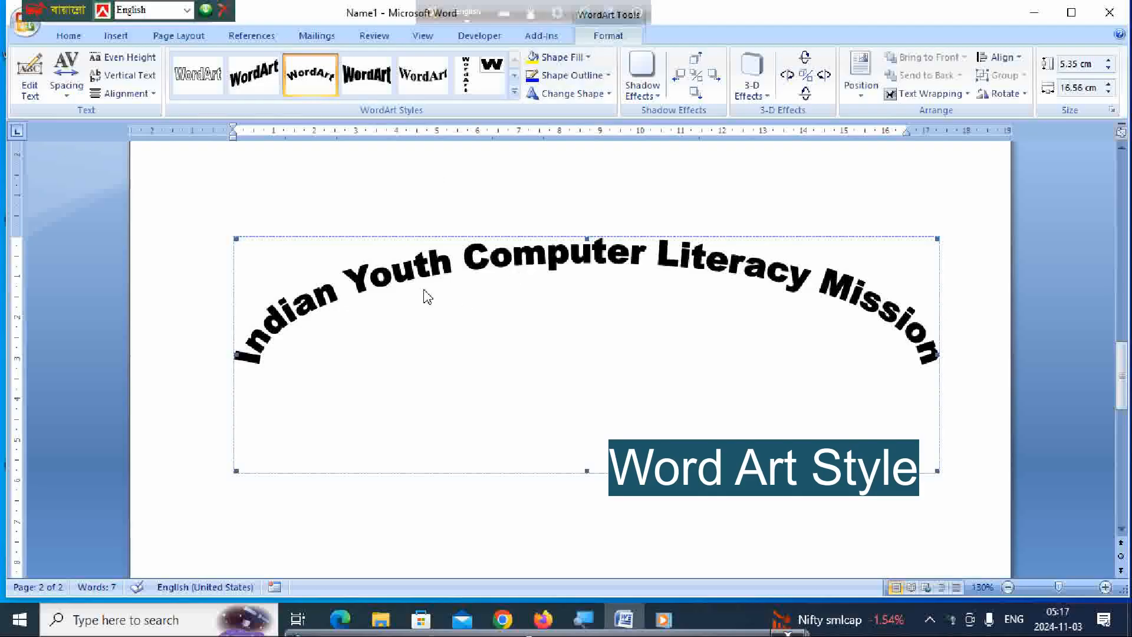
pyautogui.click(515, 94)
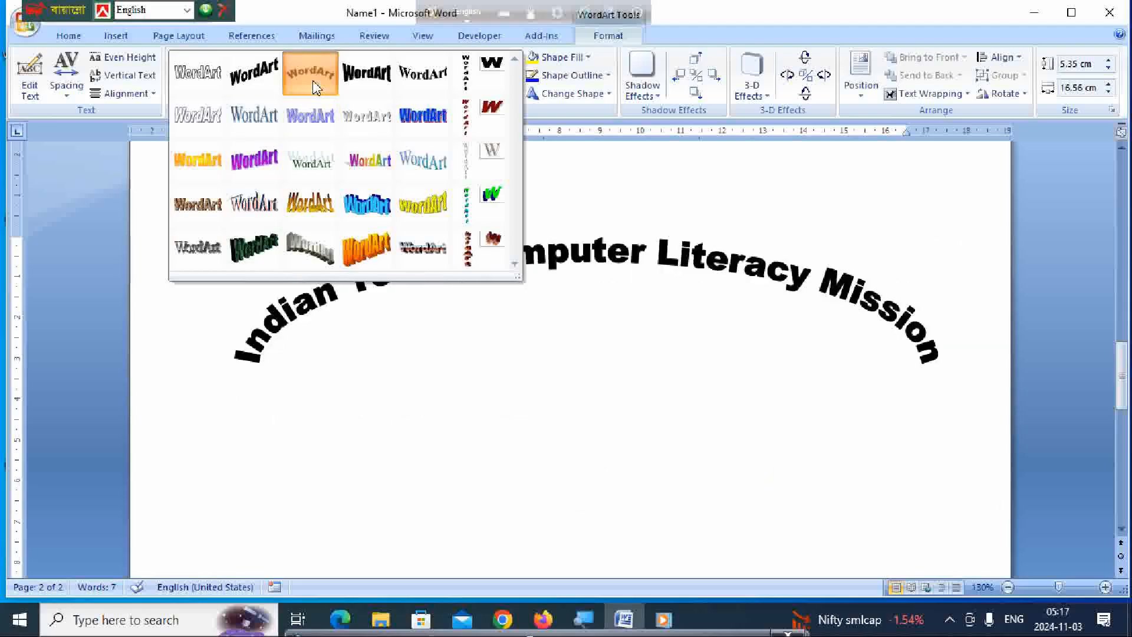
pyautogui.click(468, 377)
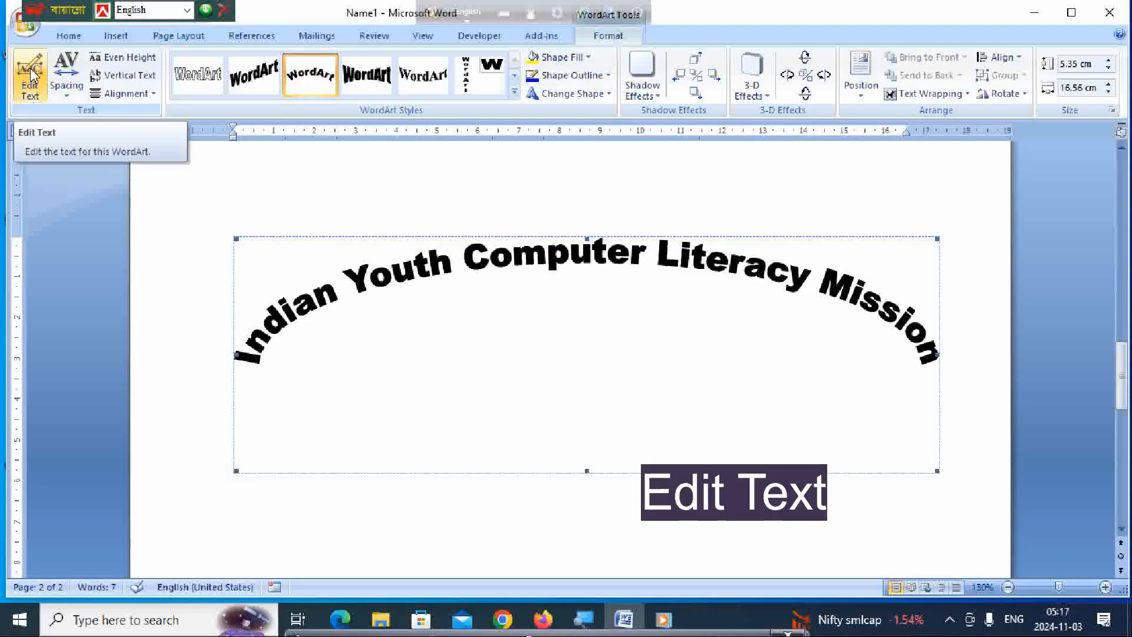
# Change the font of the arched WordArt title to Calibri
pyautogui.click(30, 87)
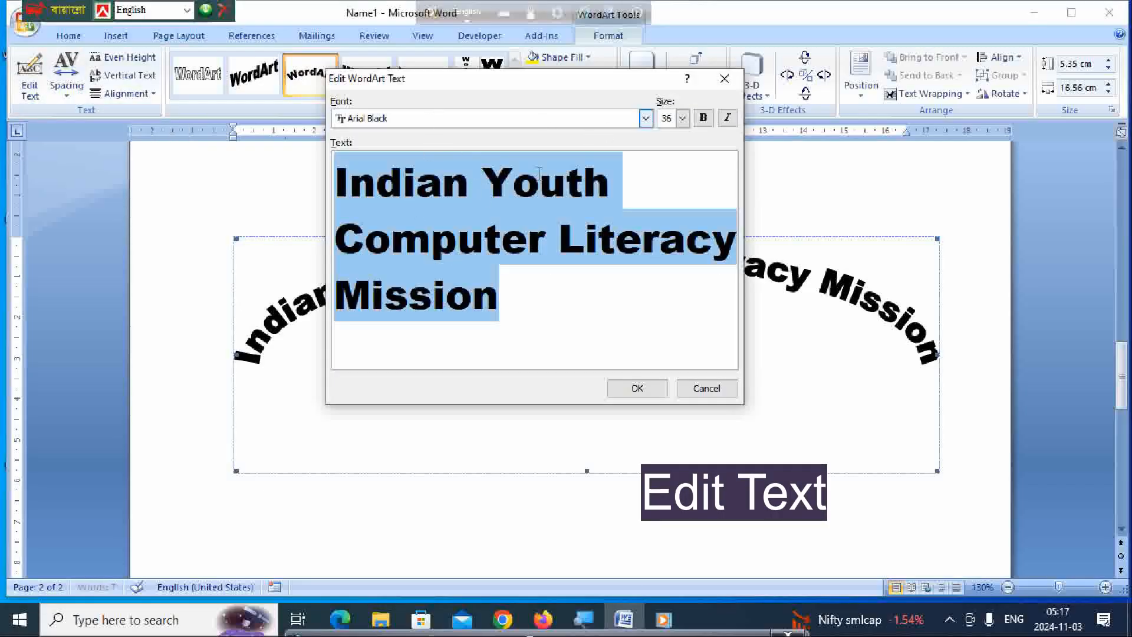
pyautogui.click(646, 118)
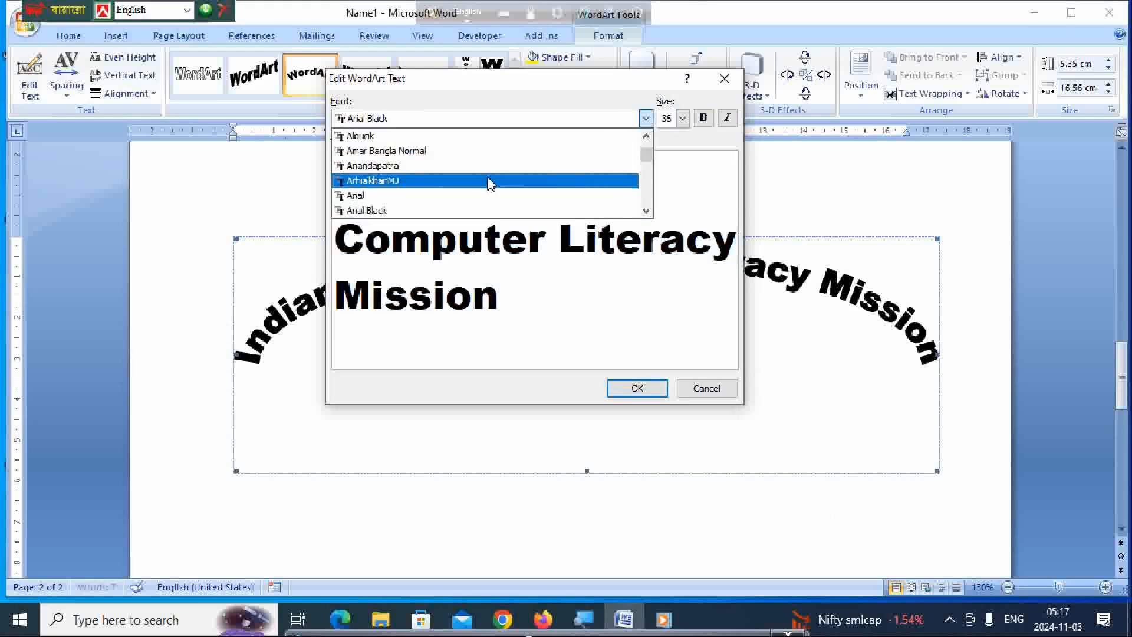
pyautogui.scroll(-2, 489, 184)
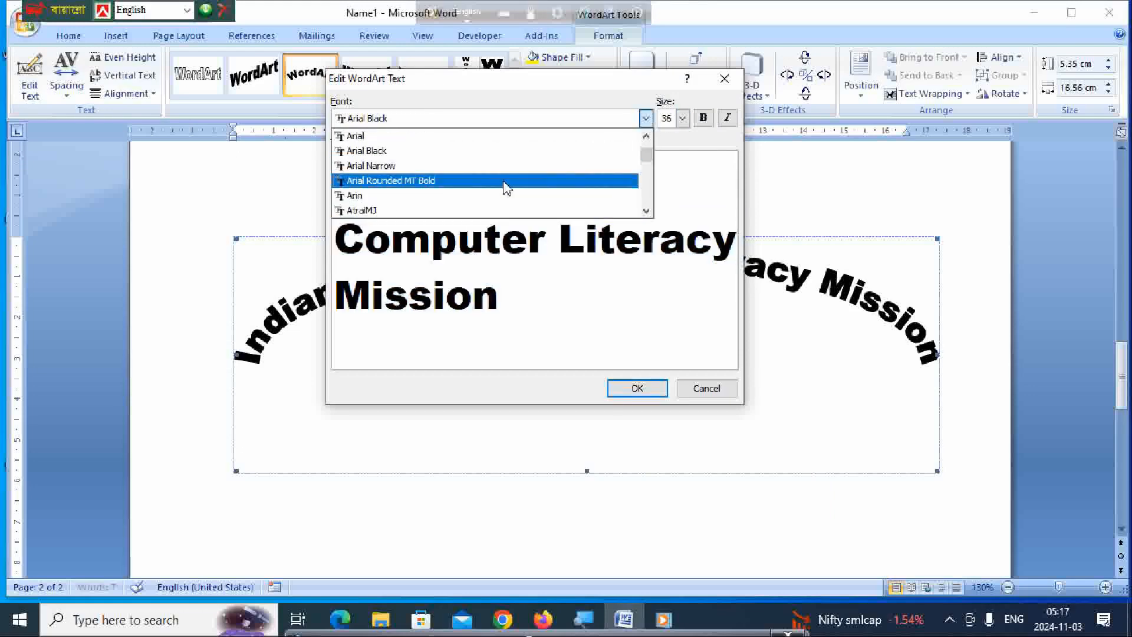
pyautogui.scroll(-7, 506, 187)
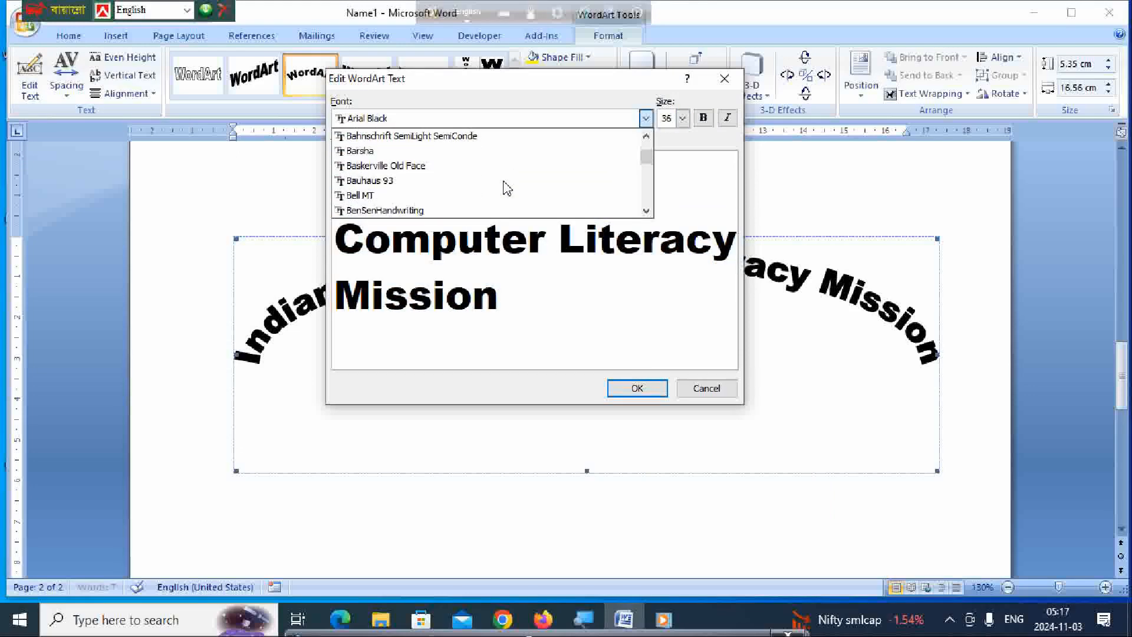
pyautogui.scroll(-10, 506, 188)
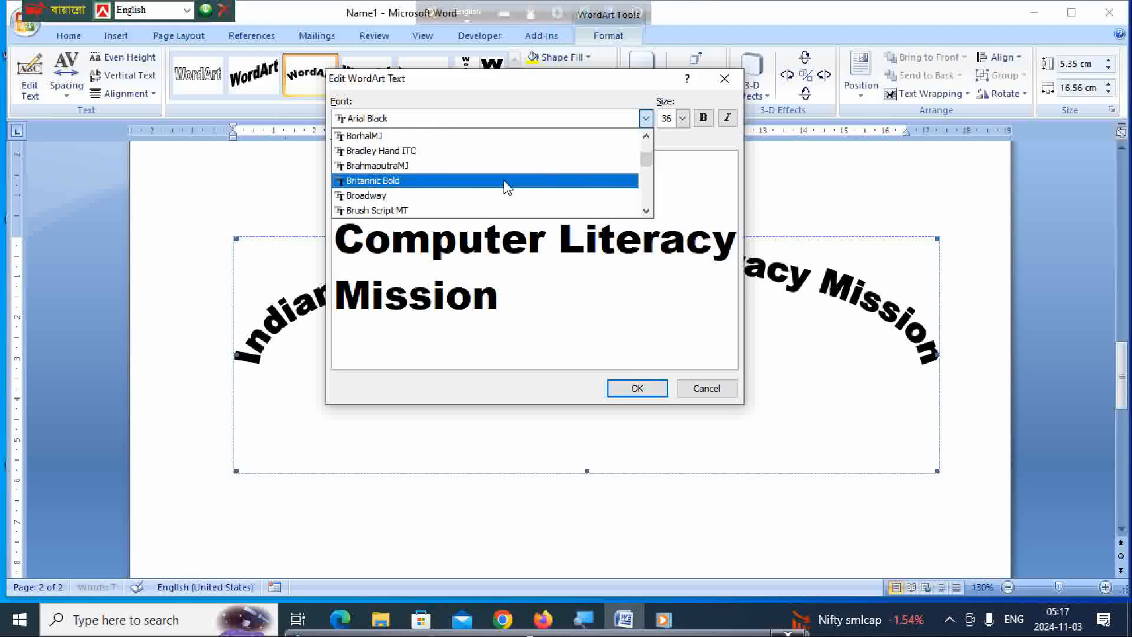
pyautogui.scroll(-2, 506, 188)
pyautogui.click(417, 181)
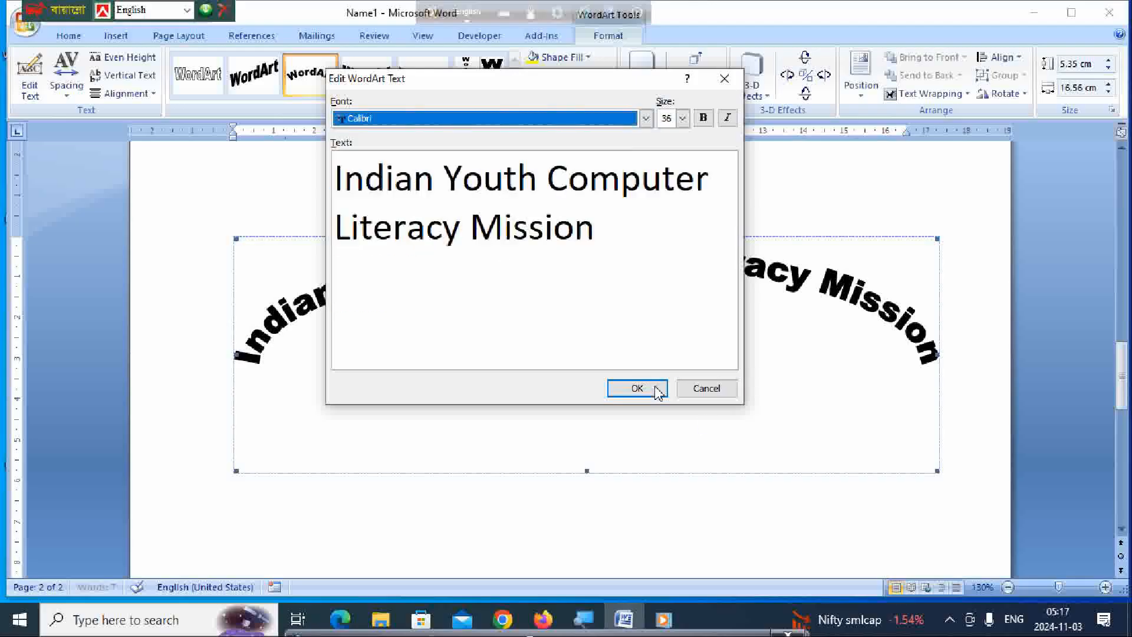
pyautogui.click(644, 389)
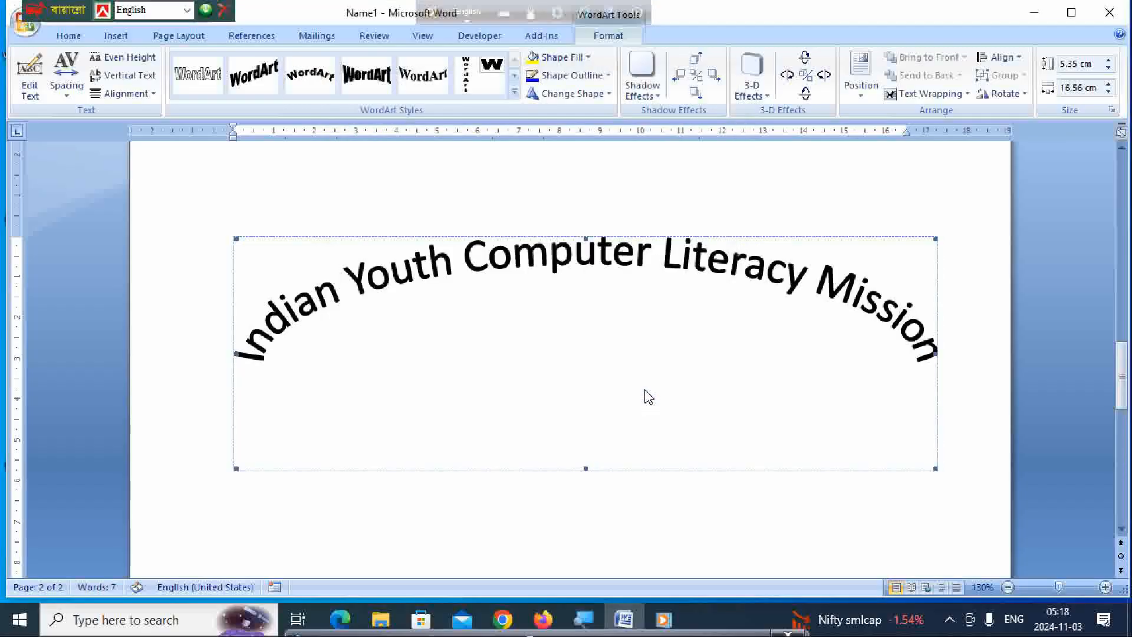
# Make the text of the arched WordArt title bold and italic
pyautogui.click(31, 89)
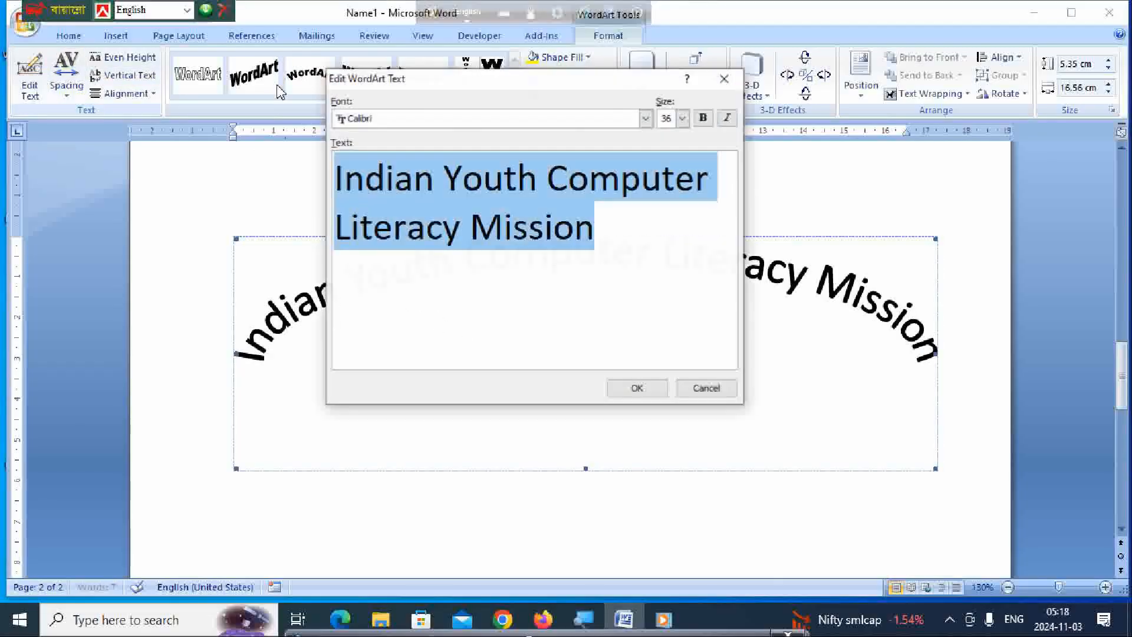
pyautogui.click(704, 118)
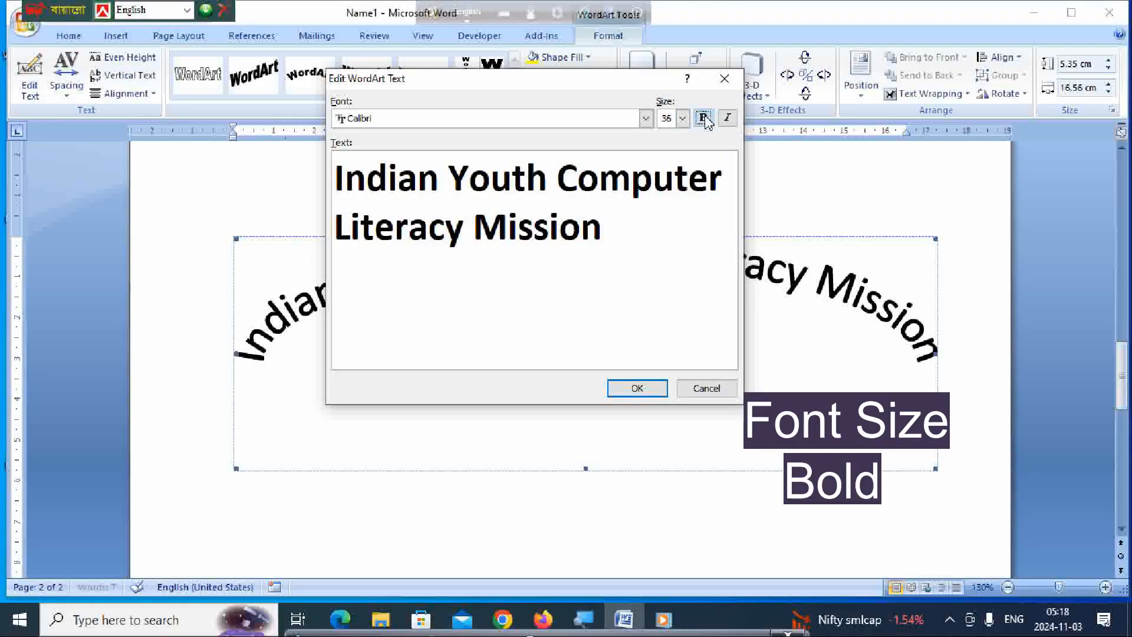
pyautogui.click(727, 118)
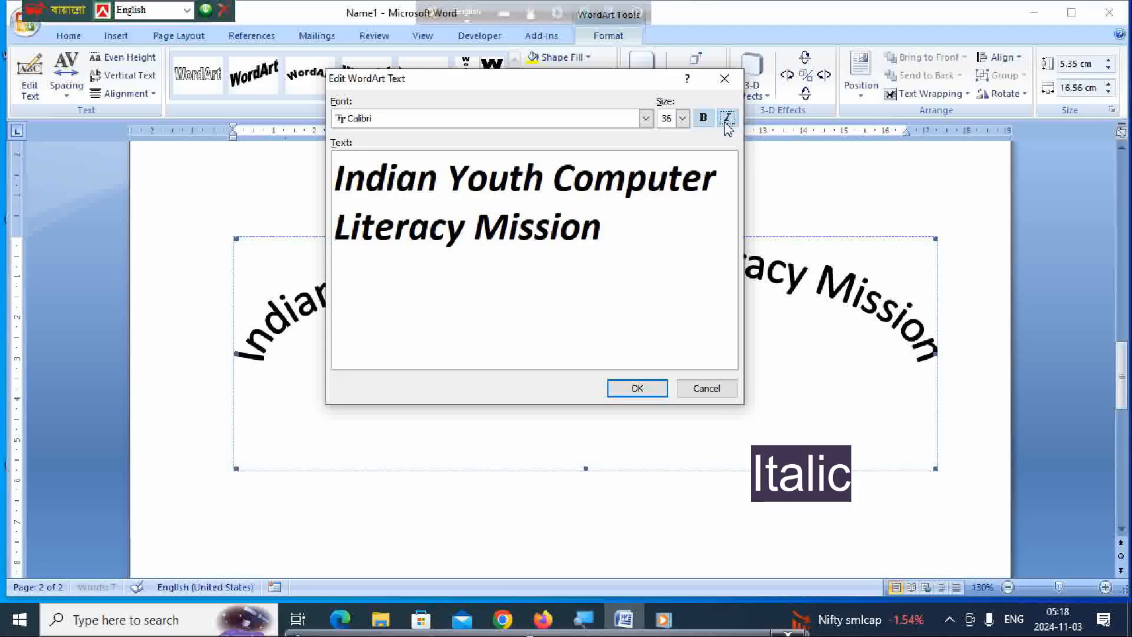
pyautogui.click(640, 389)
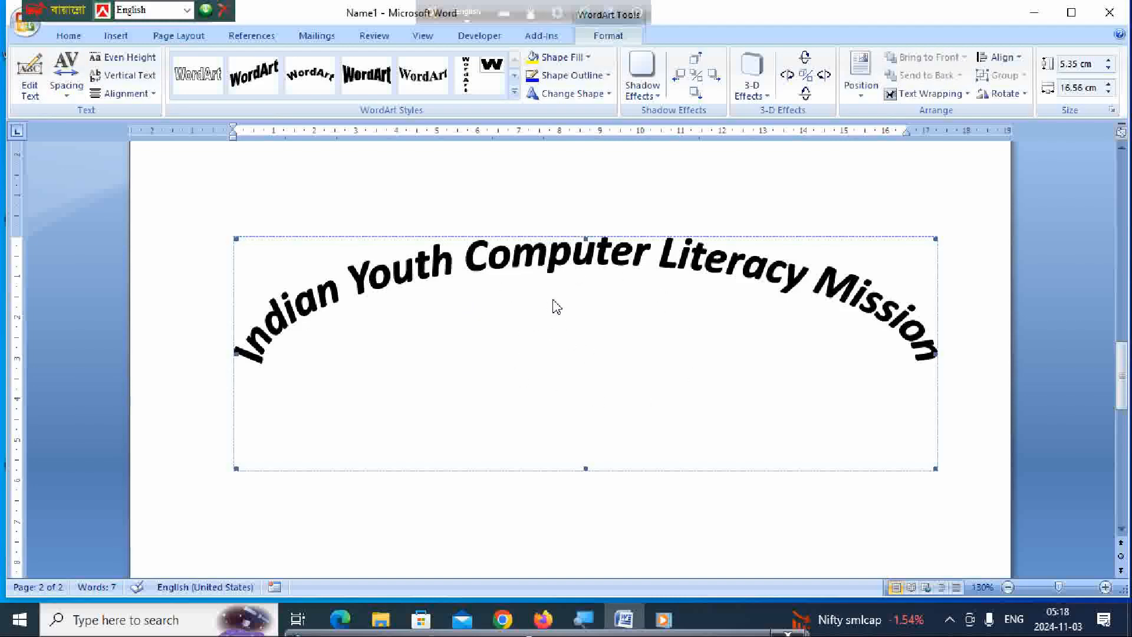
# Draw a circle about 4.49 cm wide and 4.35 cm high, centred beneath the arched title
pyautogui.click(115, 36)
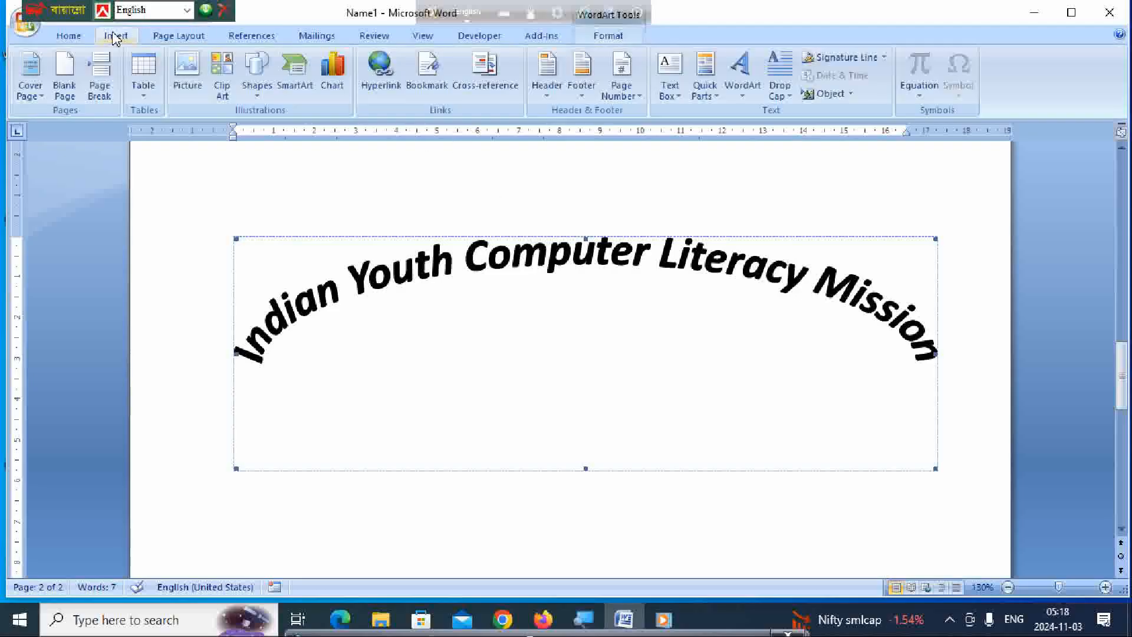
pyautogui.click(257, 79)
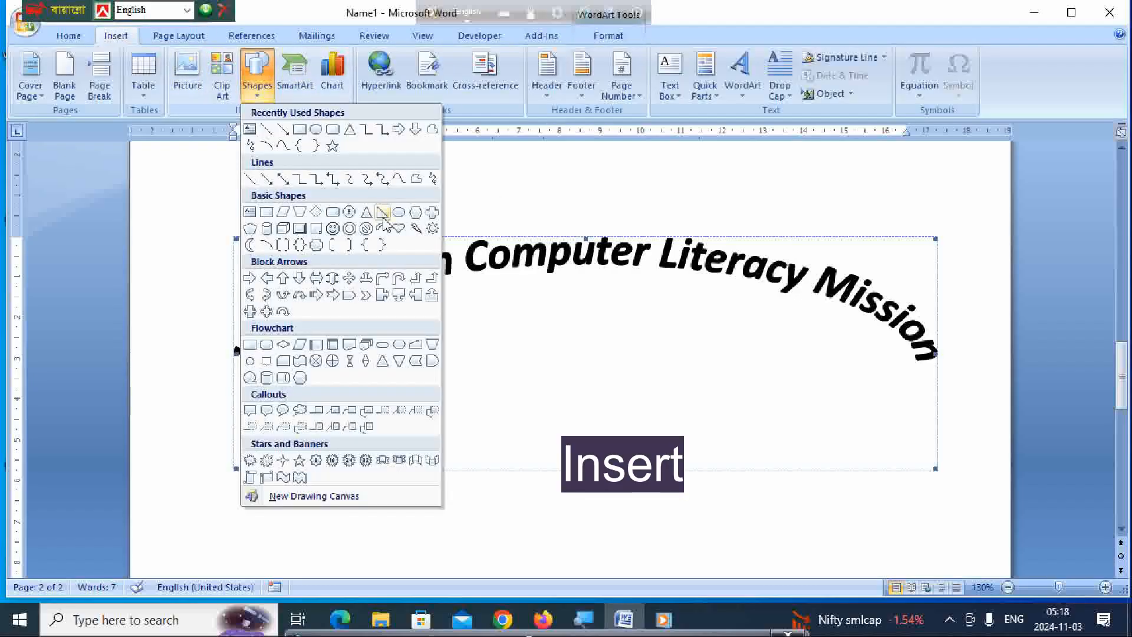
pyautogui.click(319, 131)
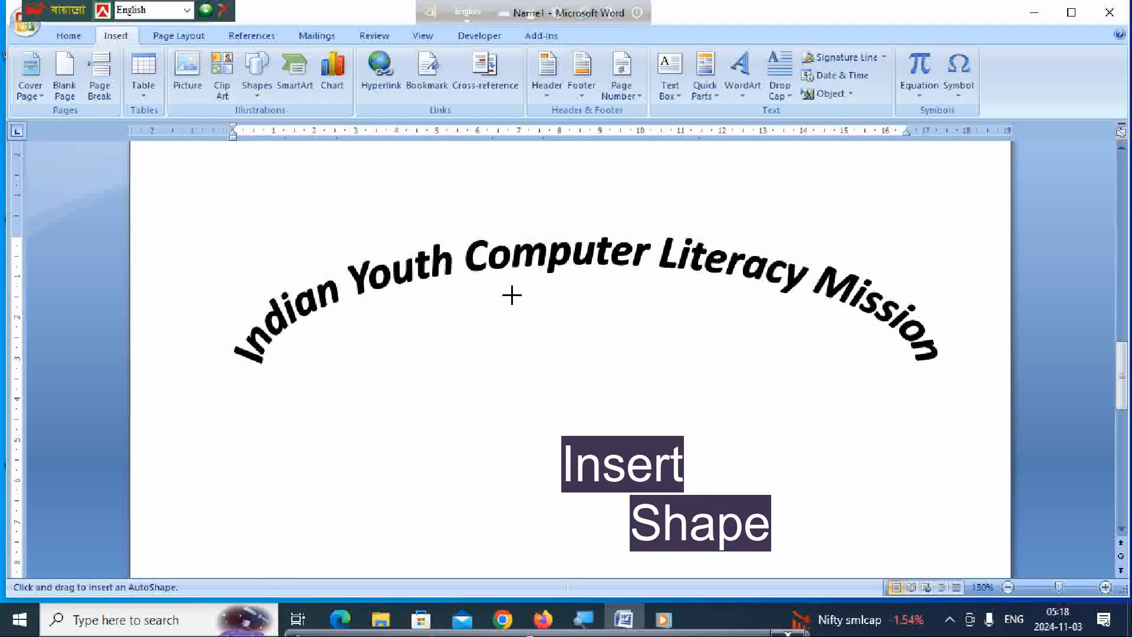
pyautogui.moveTo(487, 296)
pyautogui.mouseDown()
pyautogui.moveTo(518, 394)
pyautogui.moveTo(670, 473)
pyautogui.mouseUp()
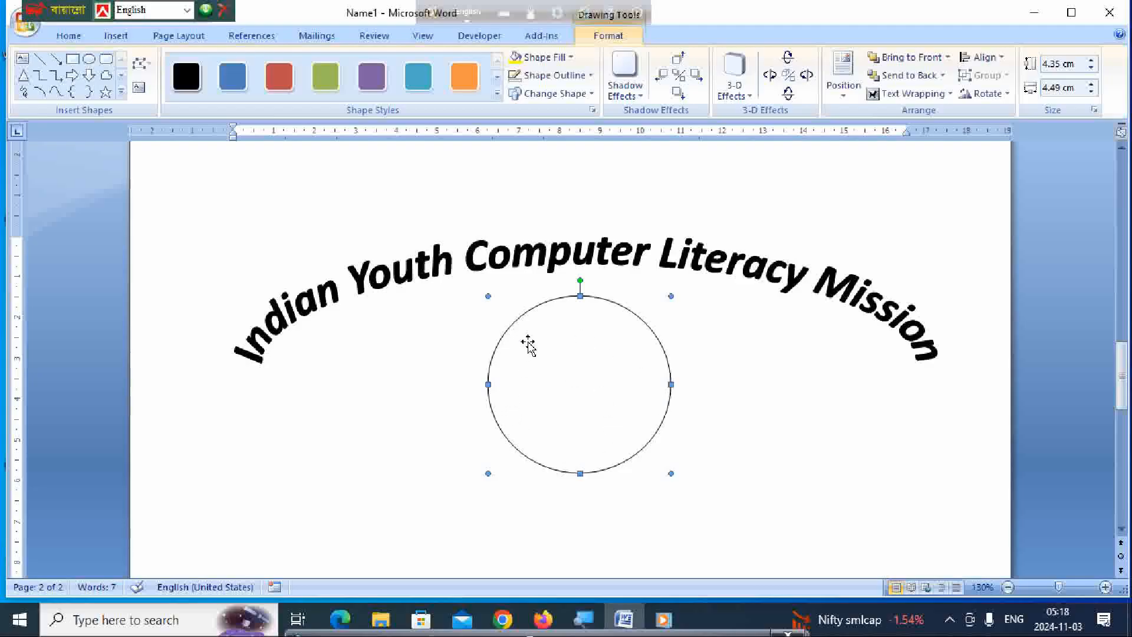
# Insert the logo picture download__7_-removebg-preview from the Camera Roll folder
pyautogui.click(116, 37)
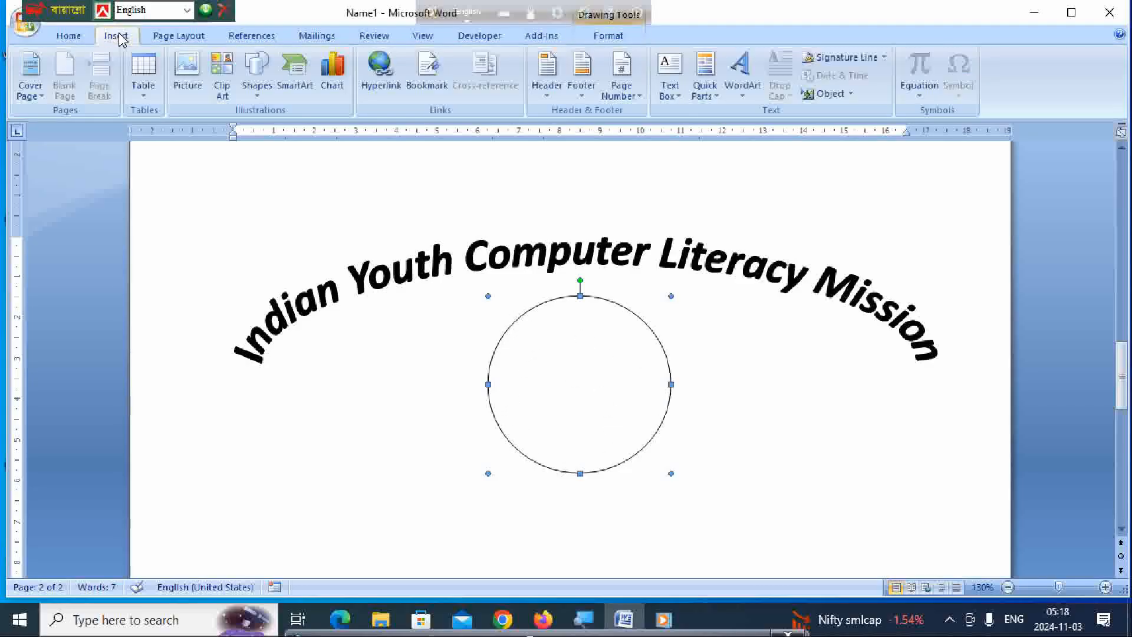
pyautogui.click(187, 78)
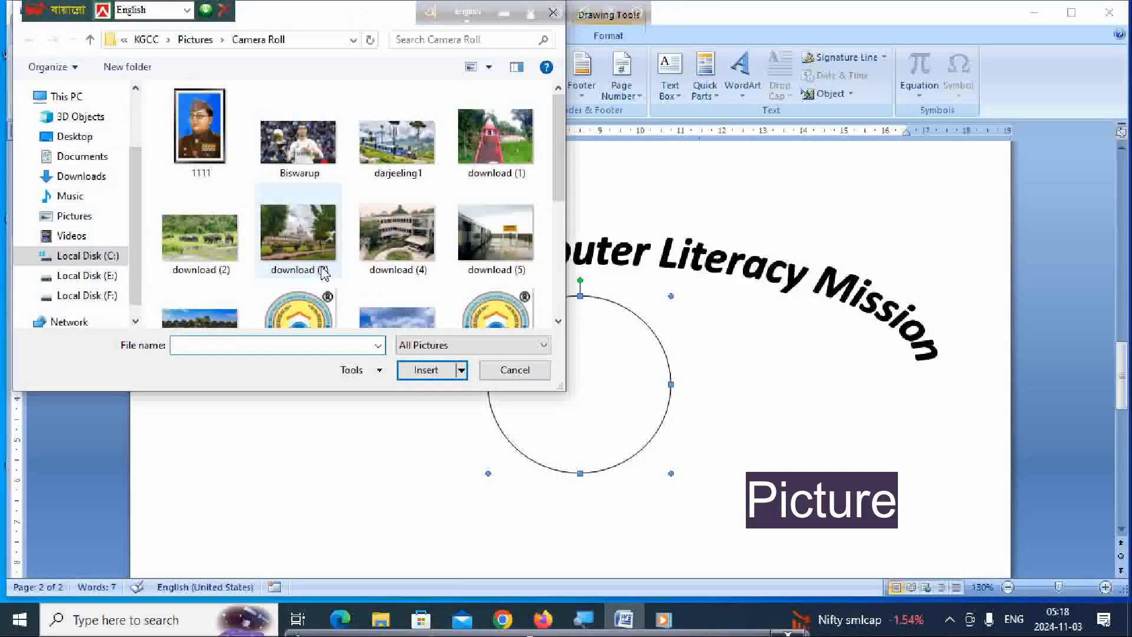
pyautogui.click(496, 311)
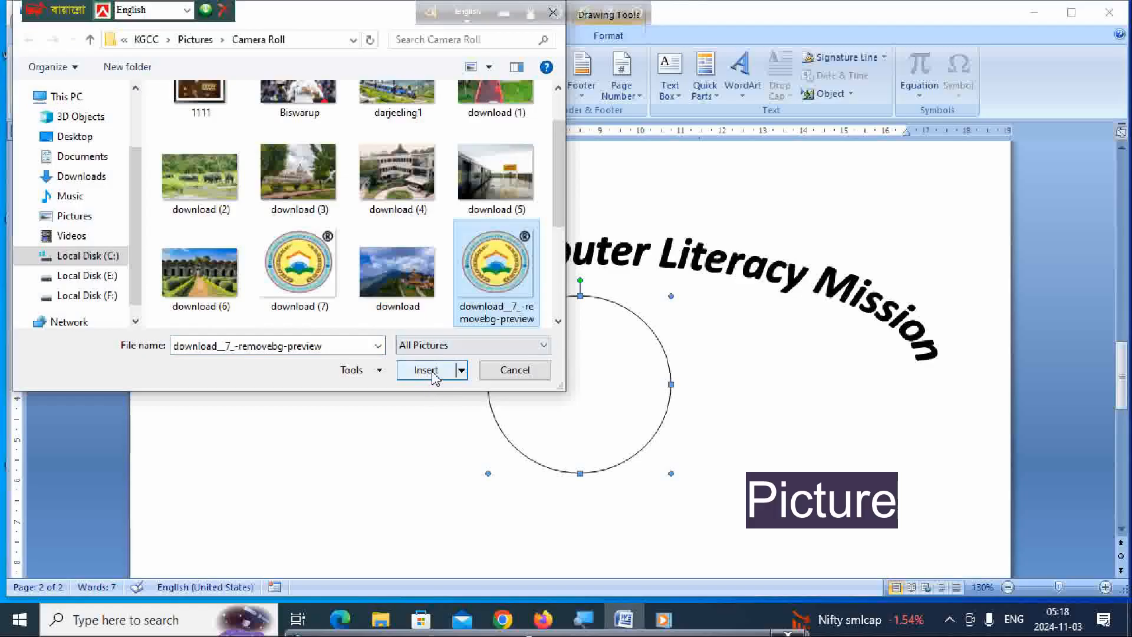
pyautogui.click(434, 373)
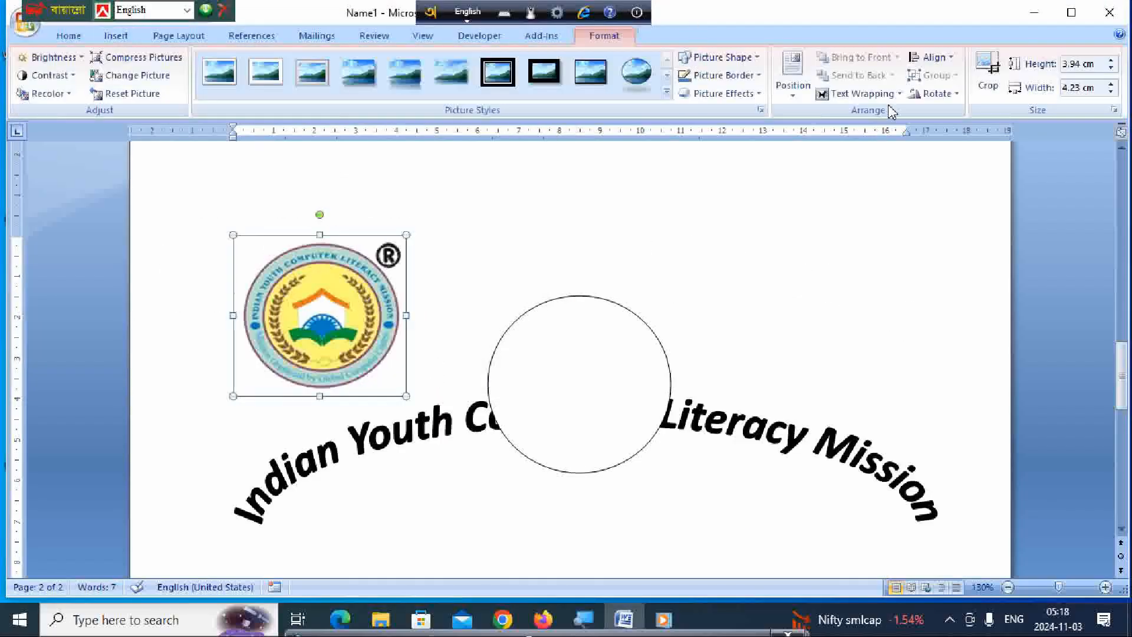
# Set the logo's text wrapping to Behind Text and centre it beneath the arched title, enlarged to about 4.84 cm high and 5.12 cm wide
pyautogui.click(862, 93)
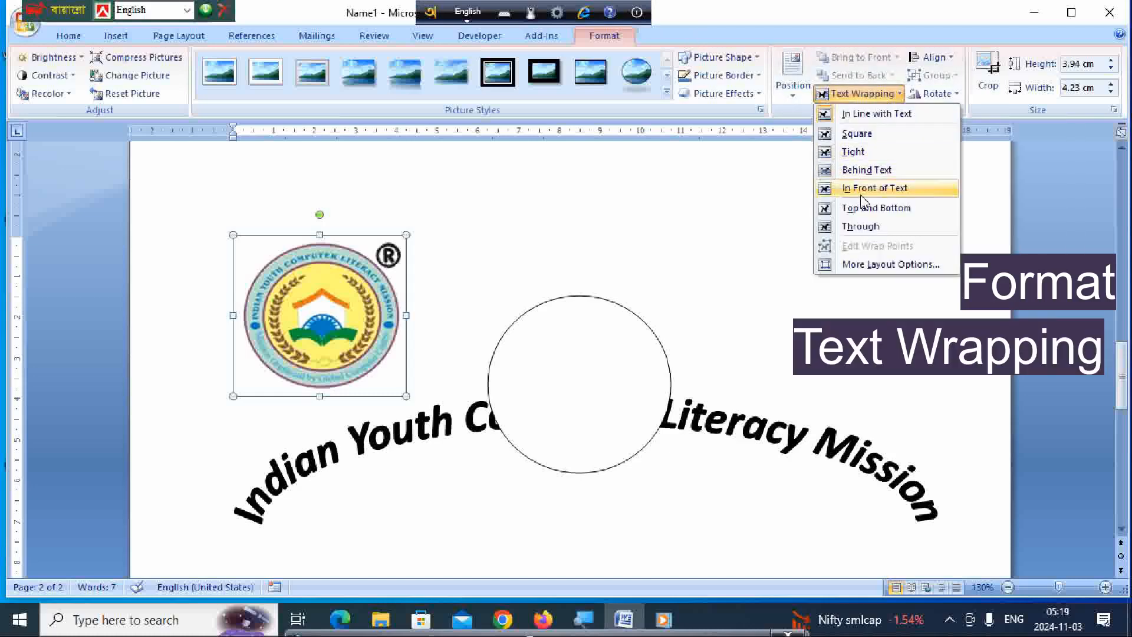
pyautogui.click(862, 140)
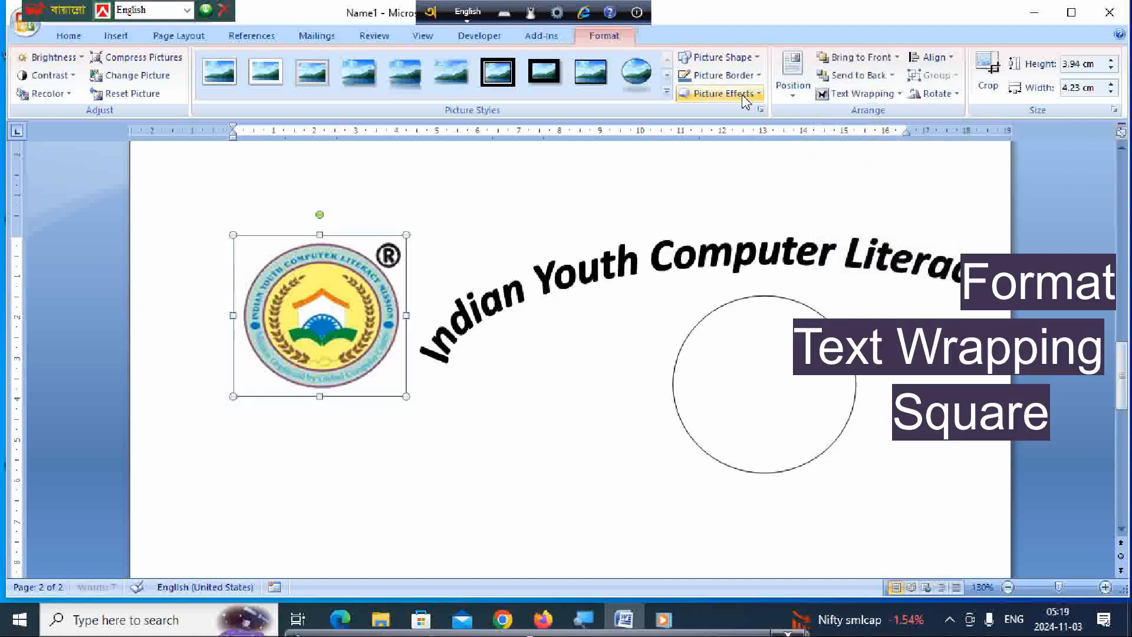
pyautogui.click(873, 95)
pyautogui.click(867, 170)
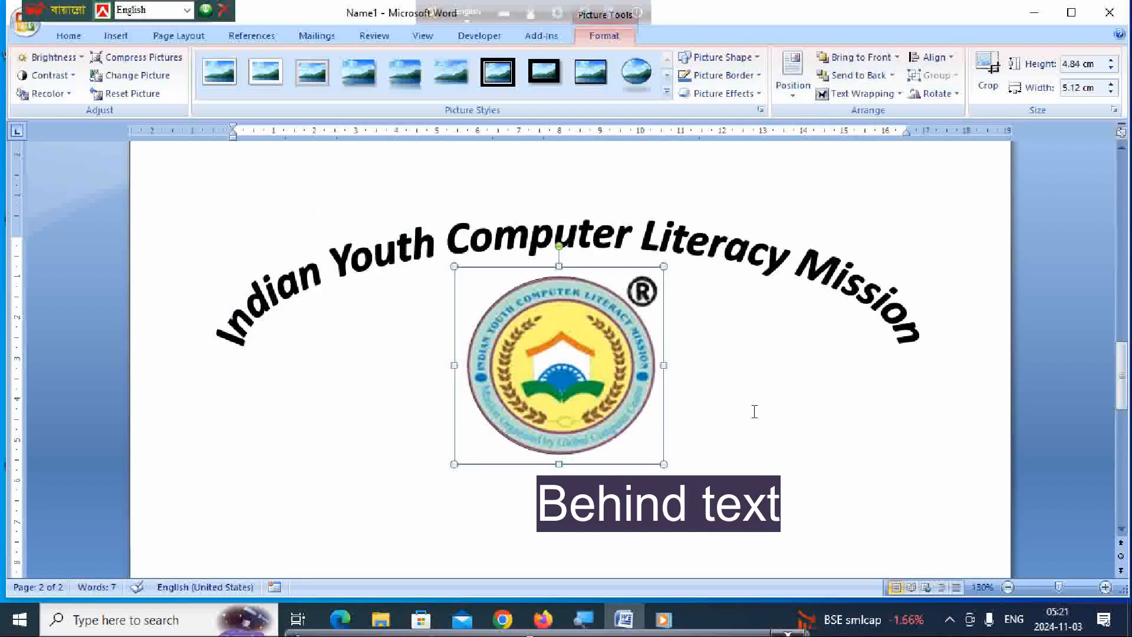
pyautogui.click(753, 410)
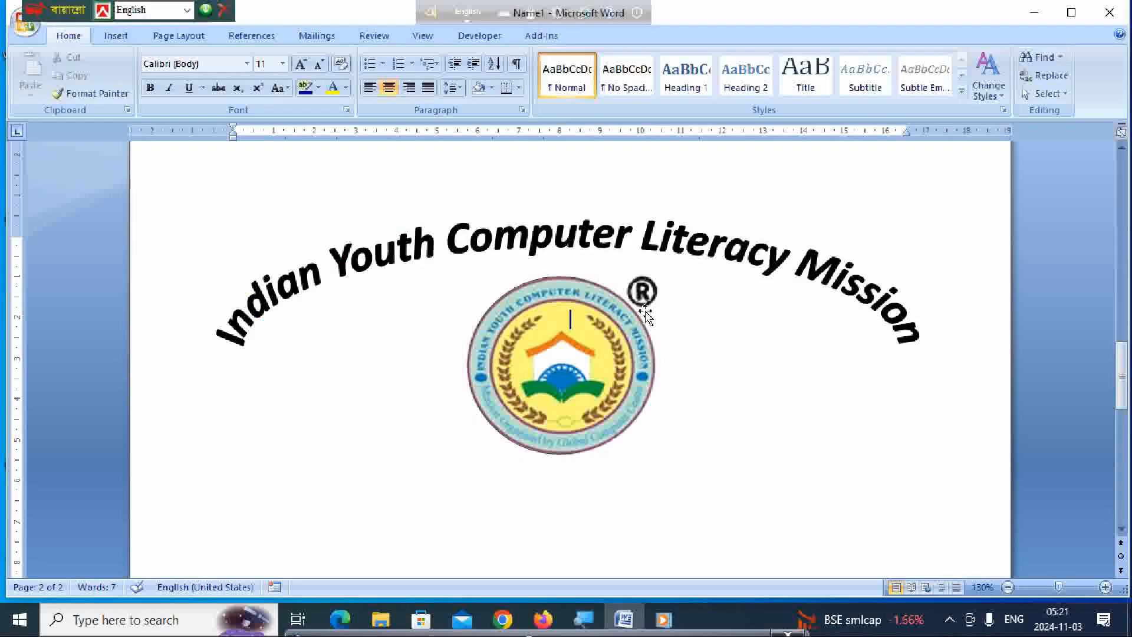
# Place the text cursor at the left margin on the blank line below the logo
pyautogui.scroll(-4, 544, 413)
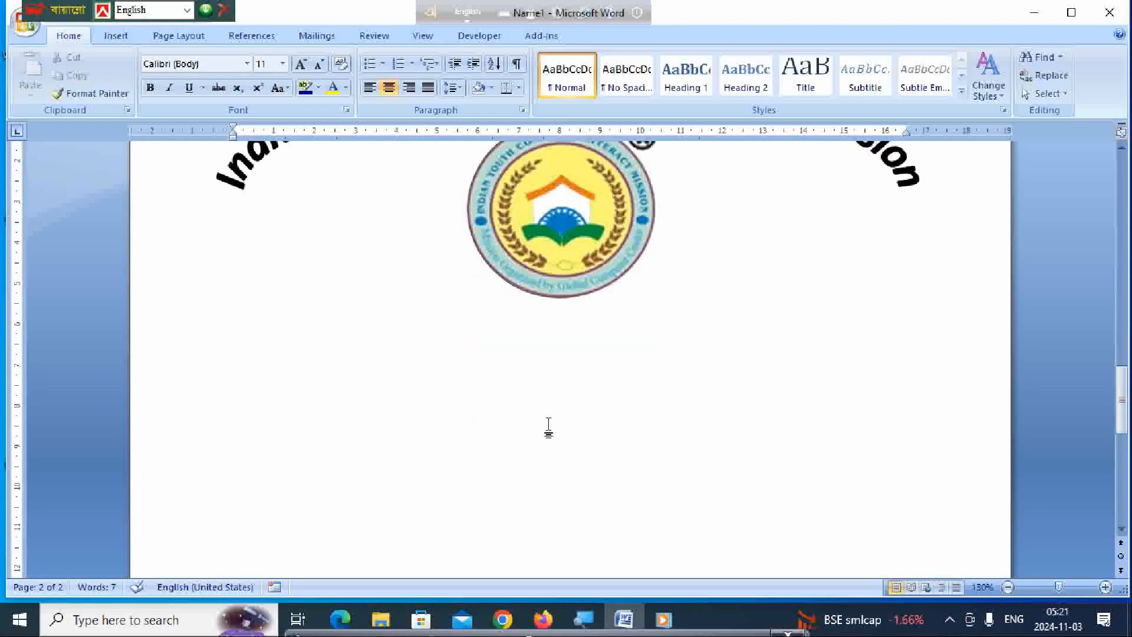
pyautogui.scroll(3, 259, 434)
pyautogui.click(254, 436)
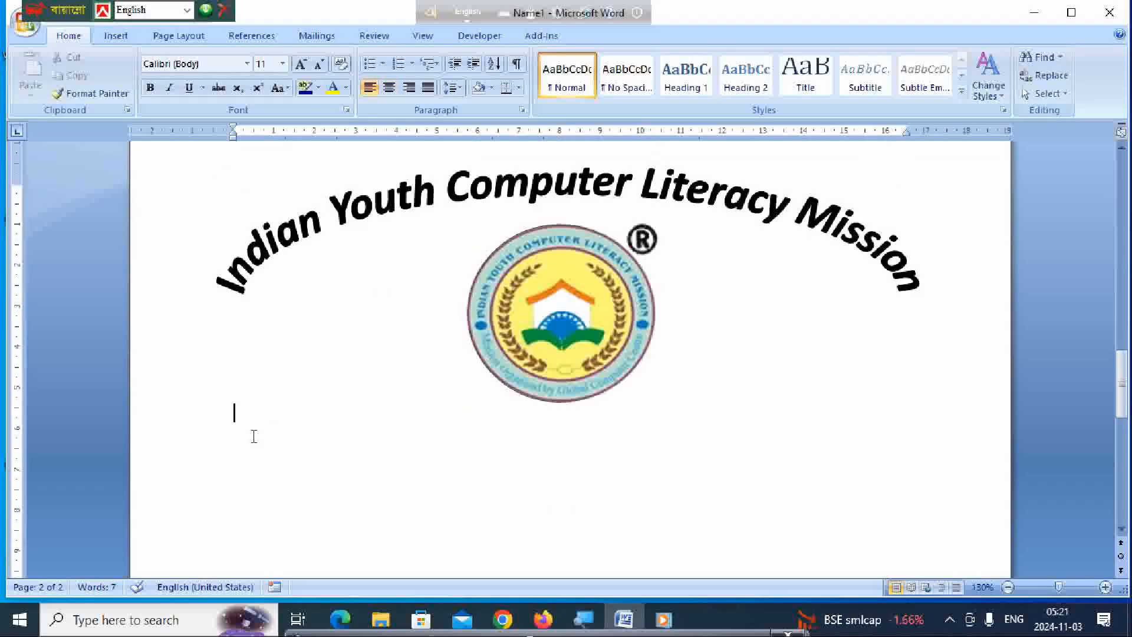